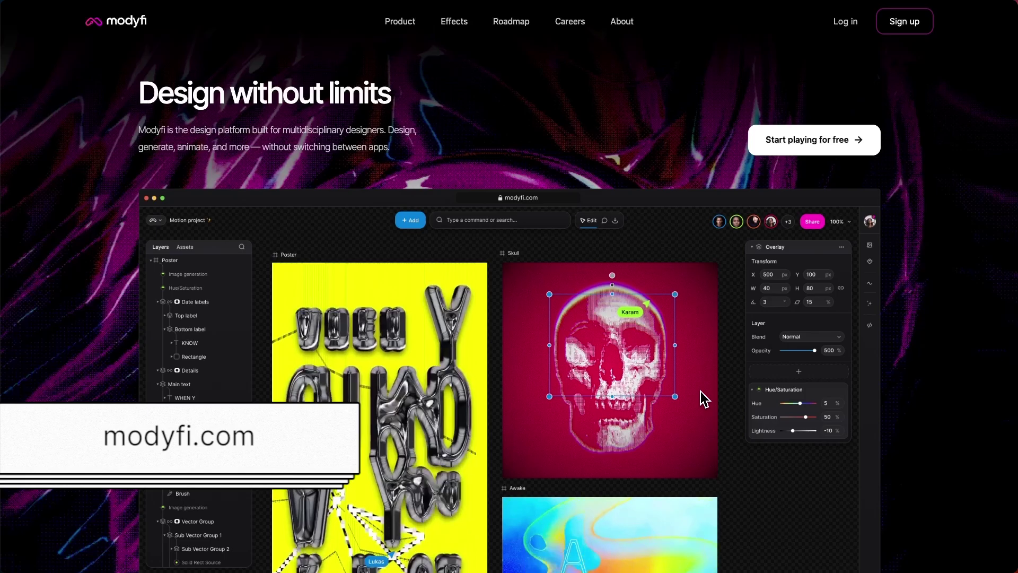
Step: Go to the Modyfi effects page and browse down to the Pixel Sort card
click(459, 31)
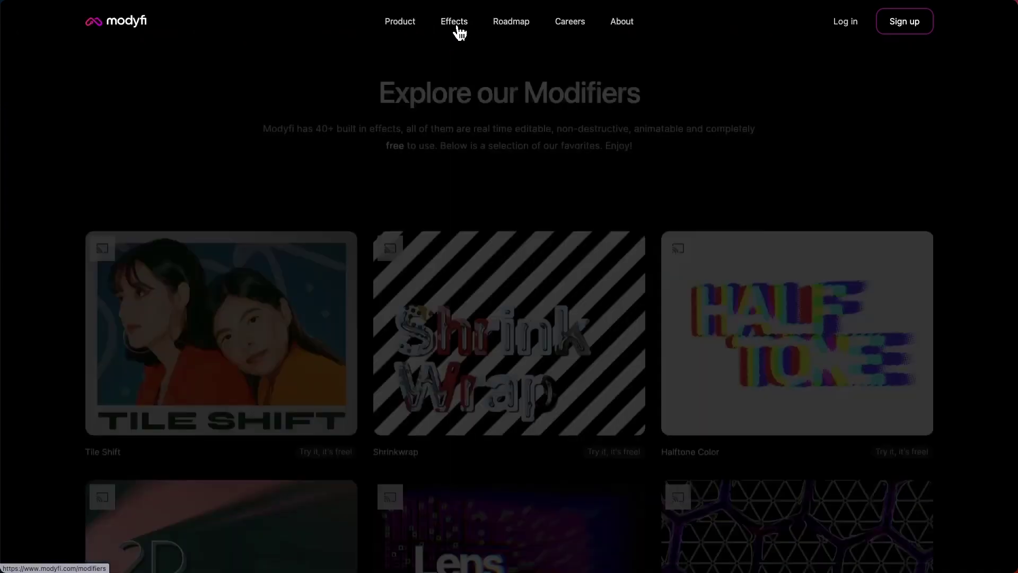
scroll(769, 272, down, 10)
scroll(767, 271, down, 5)
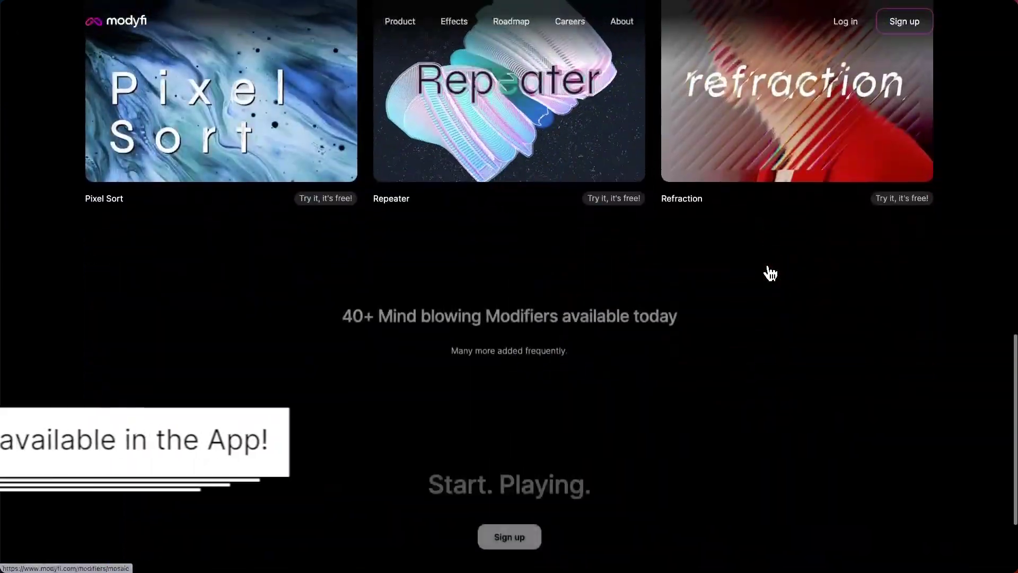
scroll(768, 276, up, 3)
Step: Open the Pixel Sort modifier's detail page and skim its Fast Pixel Sort description
click(205, 239)
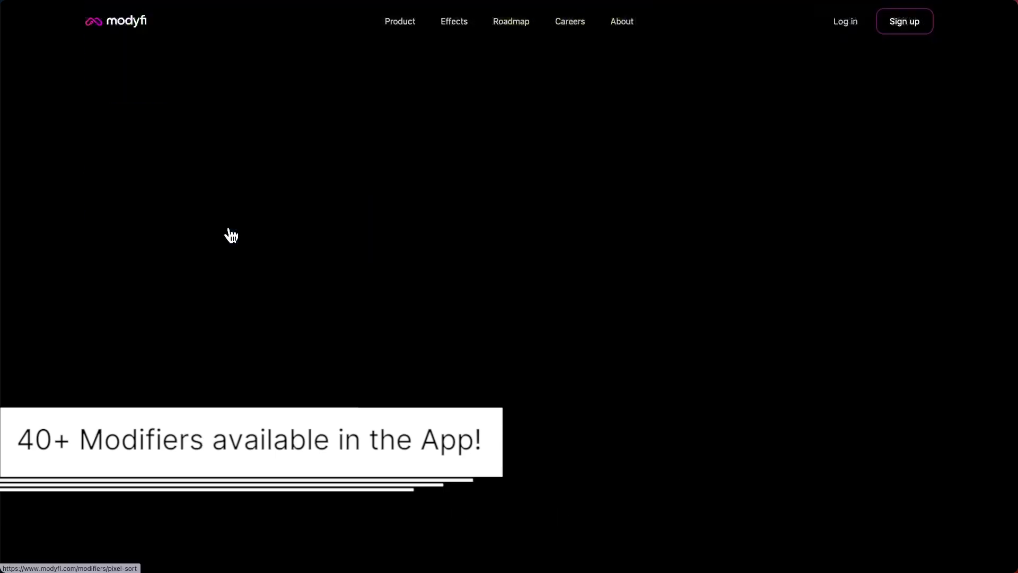
scroll(752, 333, down, 2)
scroll(752, 326, down, 5)
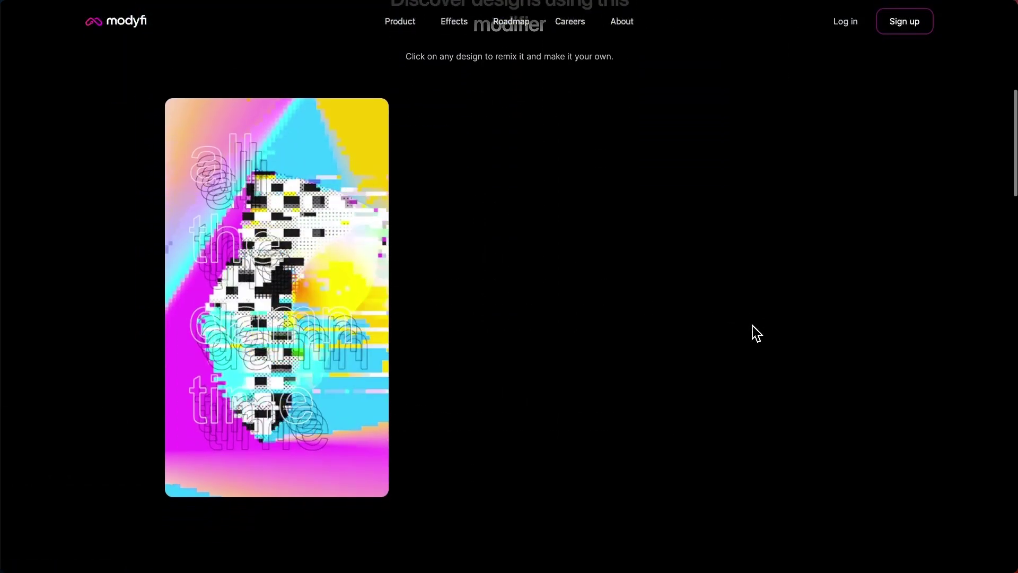
scroll(752, 325, up, 6)
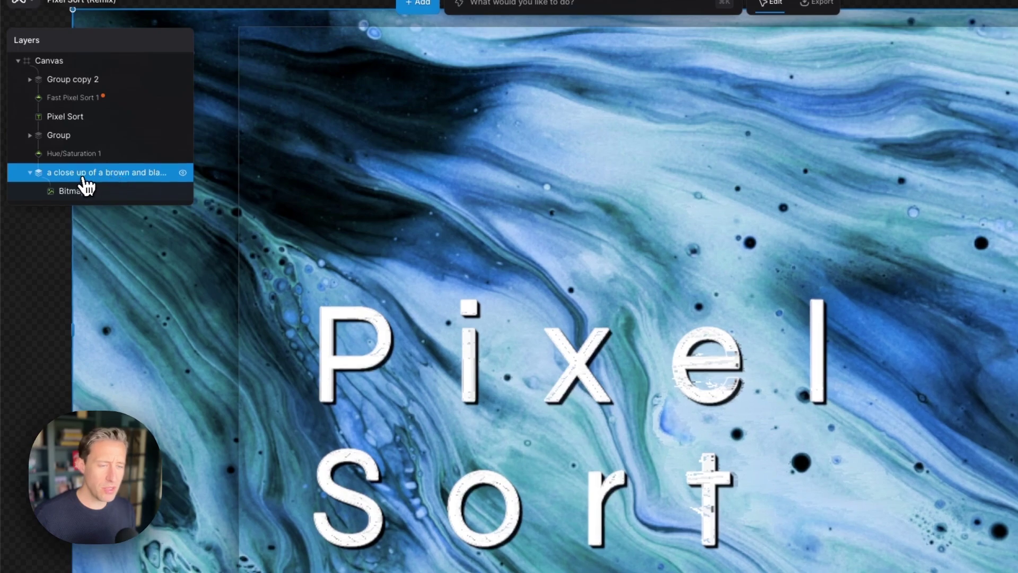
Step: Hide and show the marble image layer to see its effect on the composition
click(184, 176)
click(183, 176)
click(183, 175)
click(183, 176)
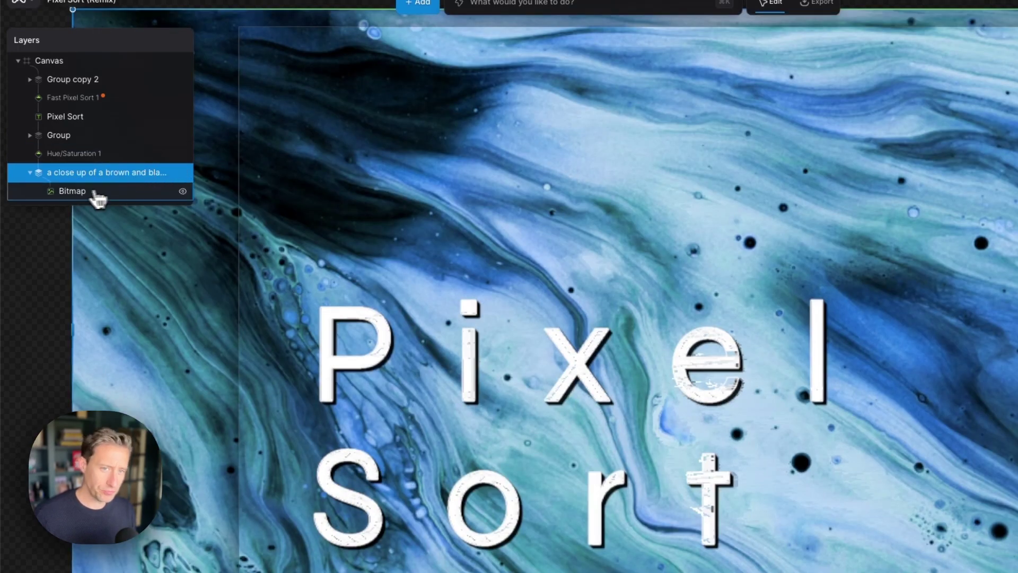
Step: Select Hue/Saturation 1 and toggle it to compare the brown and blue-tinted marble
click(110, 156)
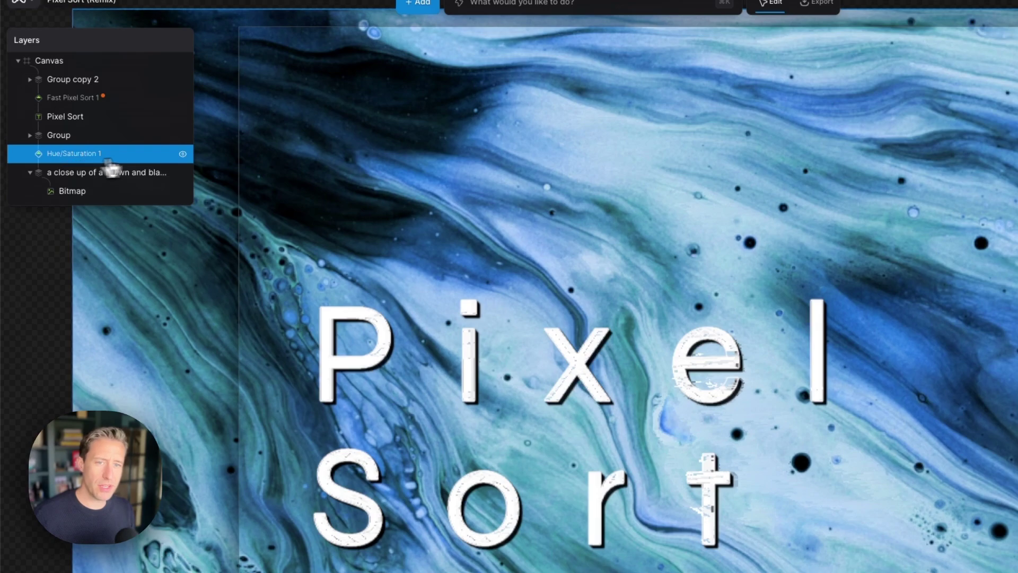
click(183, 155)
click(184, 155)
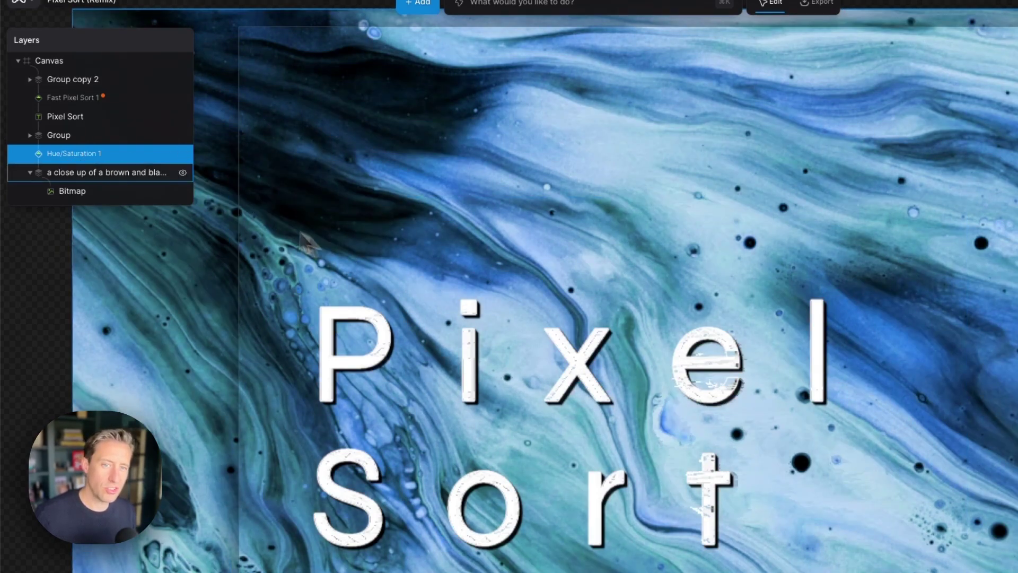
click(182, 155)
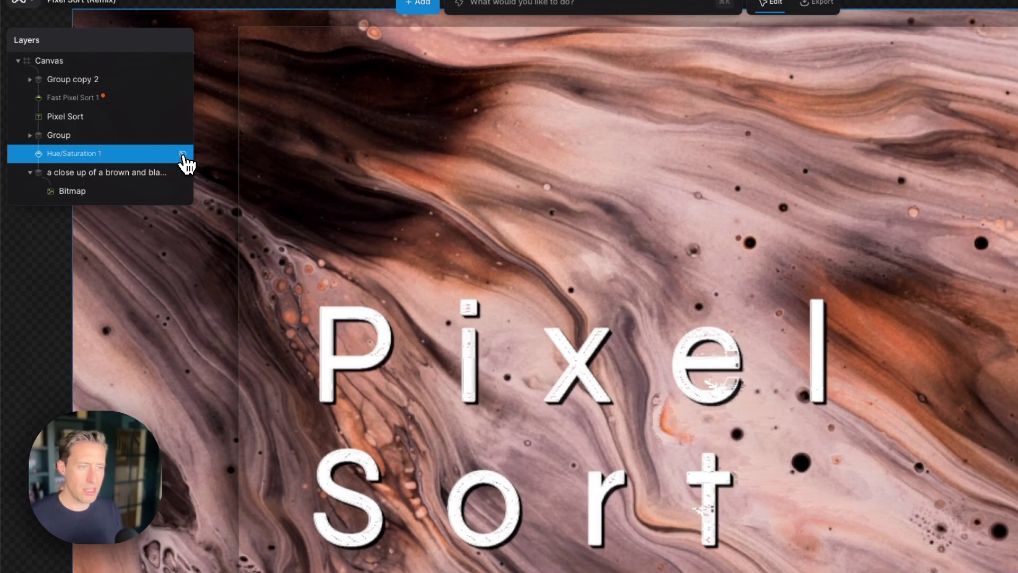
click(183, 156)
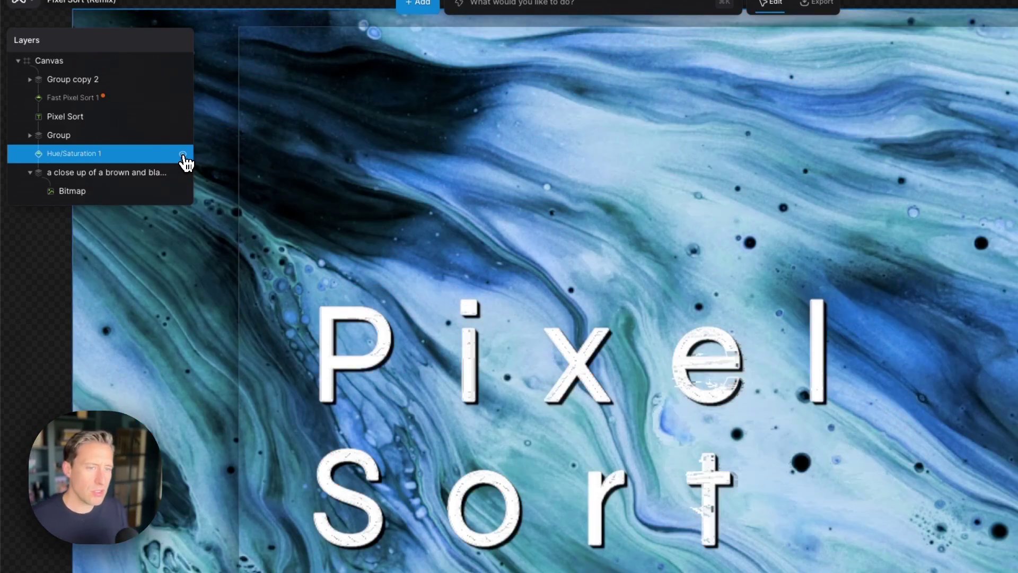
click(183, 155)
click(183, 156)
click(99, 141)
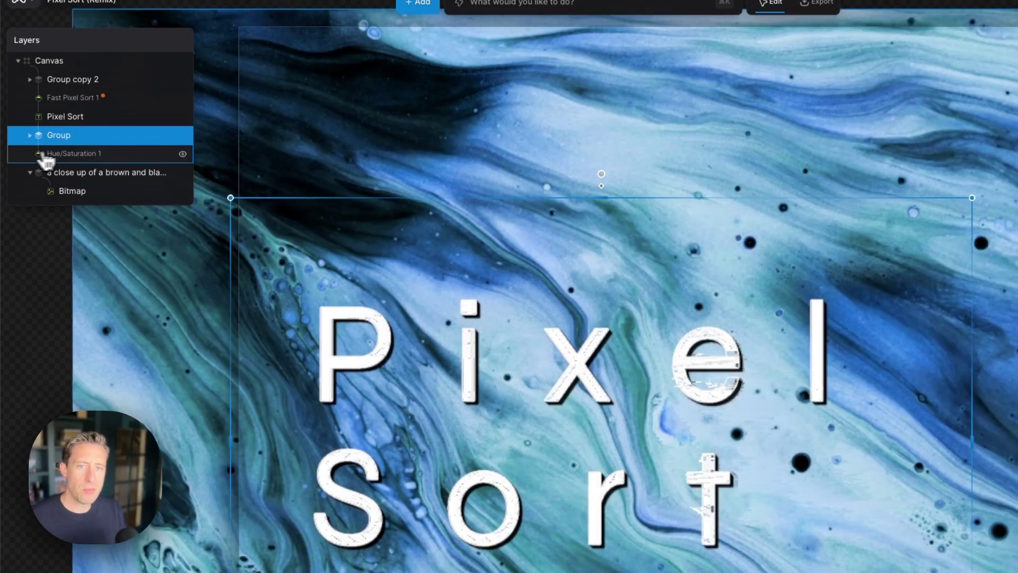
click(30, 134)
click(104, 192)
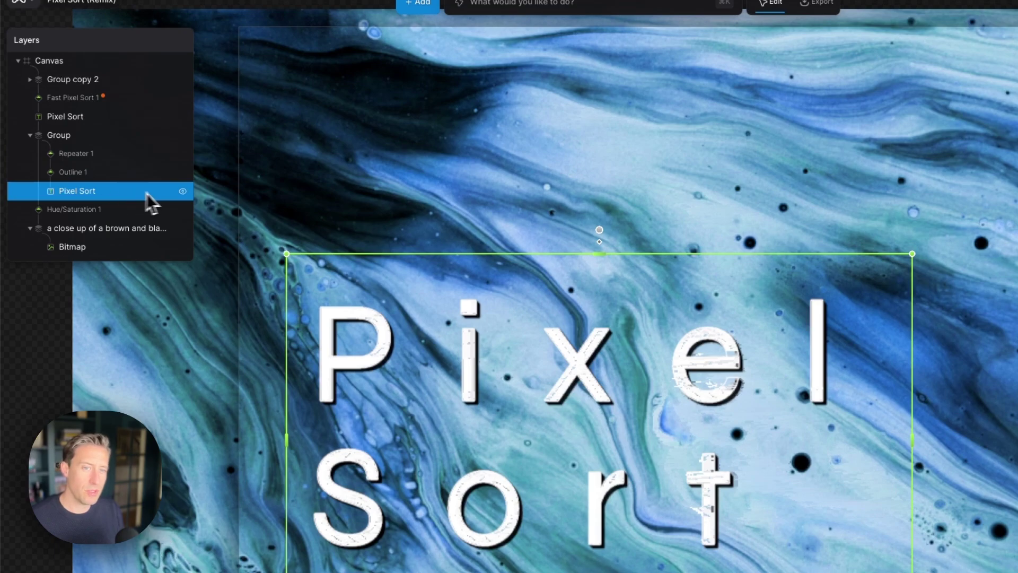
click(182, 191)
click(183, 192)
click(97, 173)
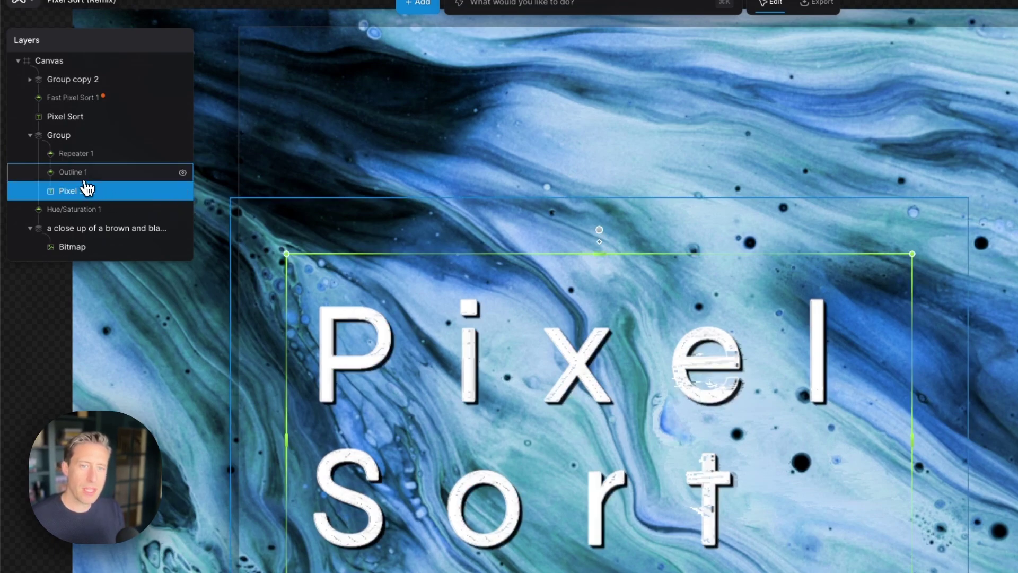
click(85, 160)
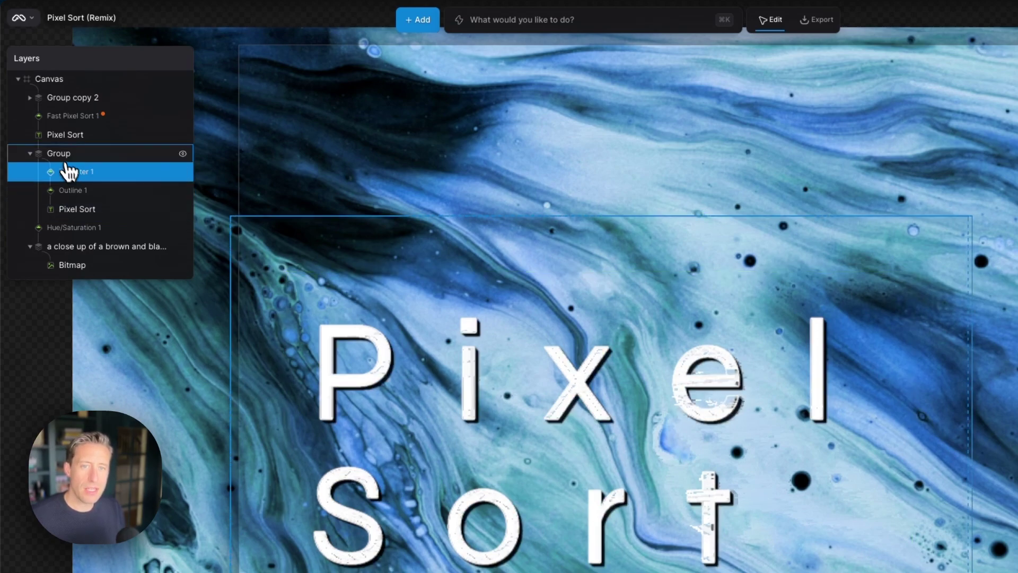
click(30, 154)
click(101, 136)
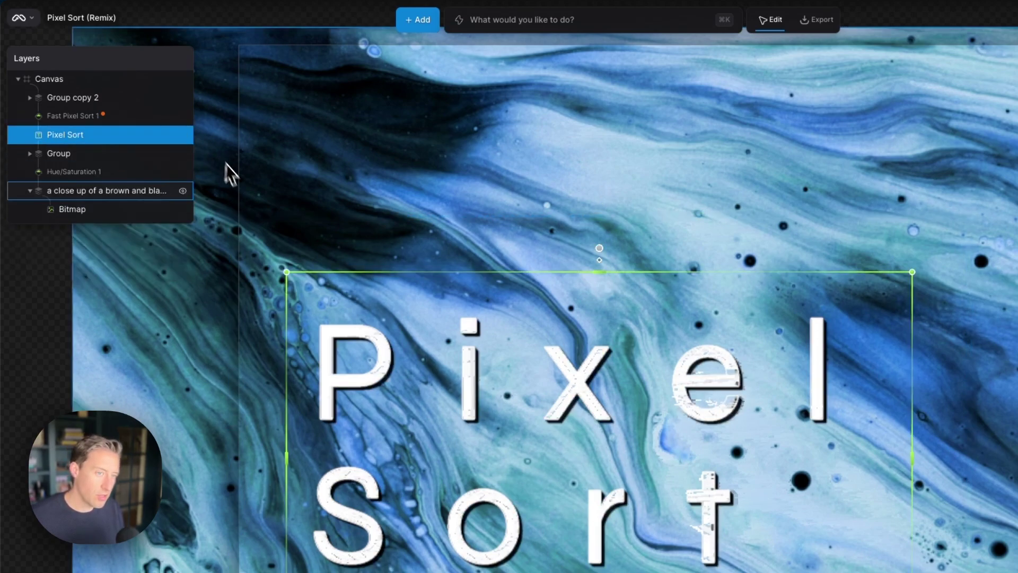
click(183, 135)
click(183, 136)
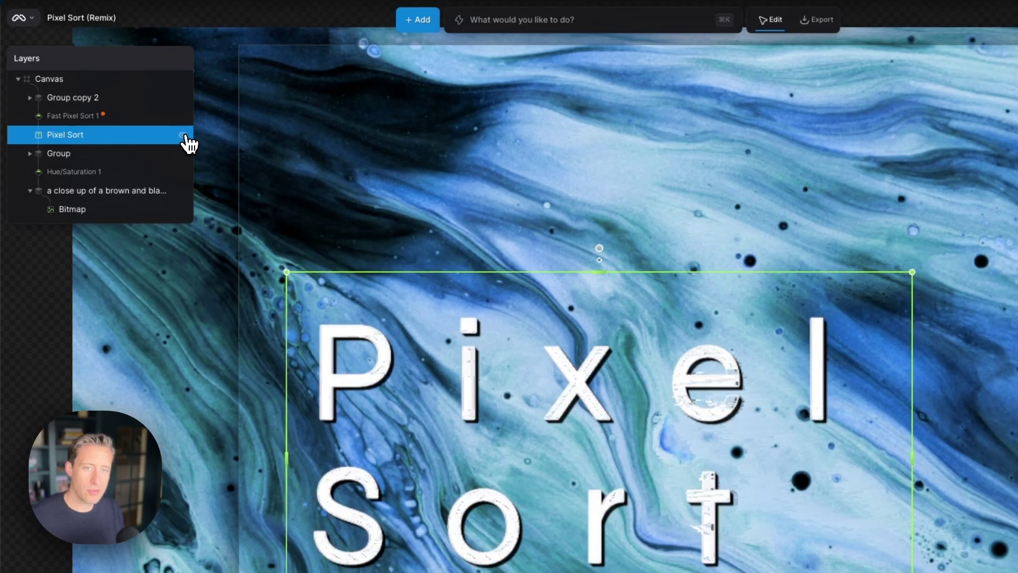
click(80, 117)
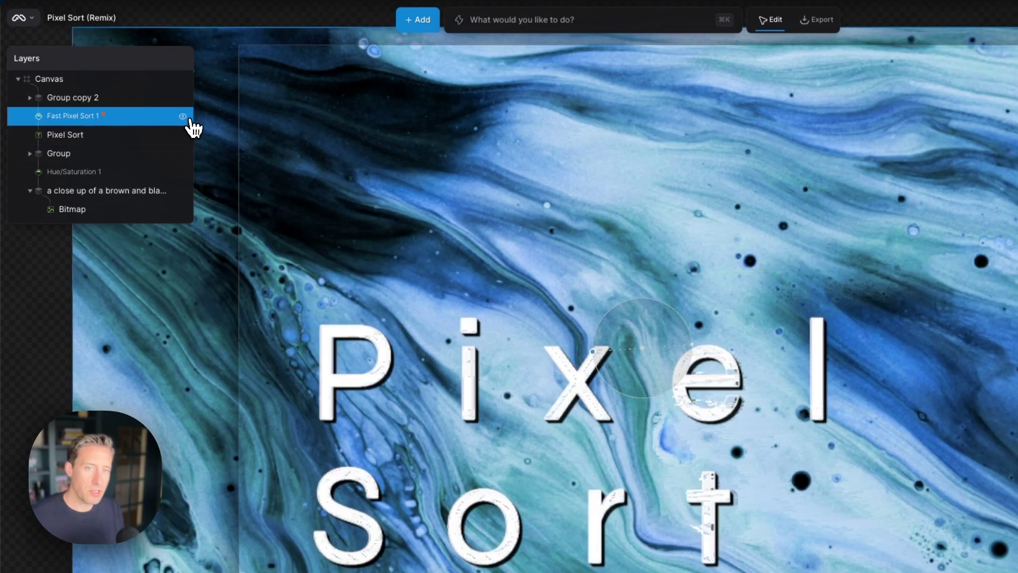
Step: Compare the image with Fast Pixel Sort on and off at an earlier point in the animation
click(183, 117)
click(182, 117)
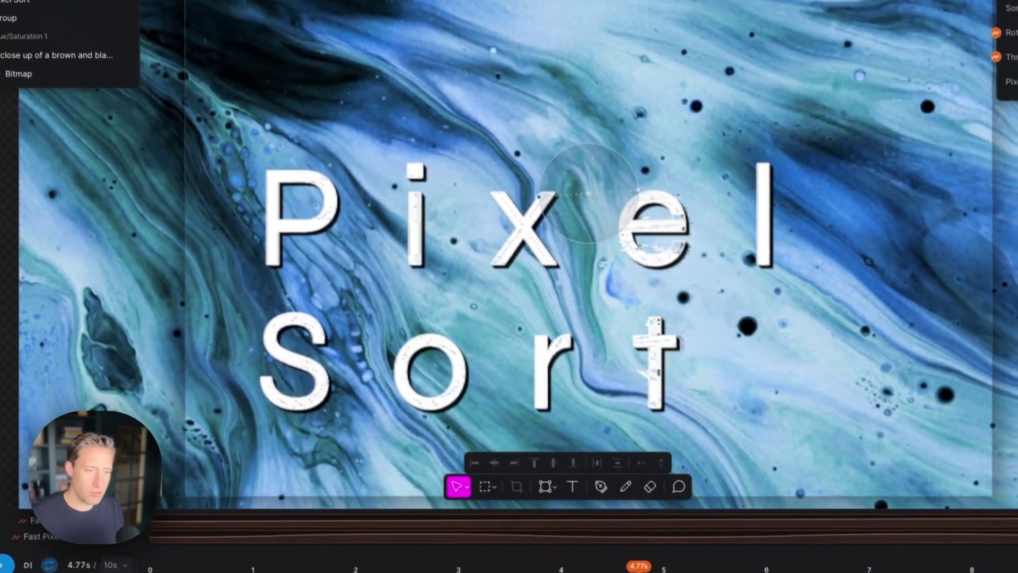
click(474, 567)
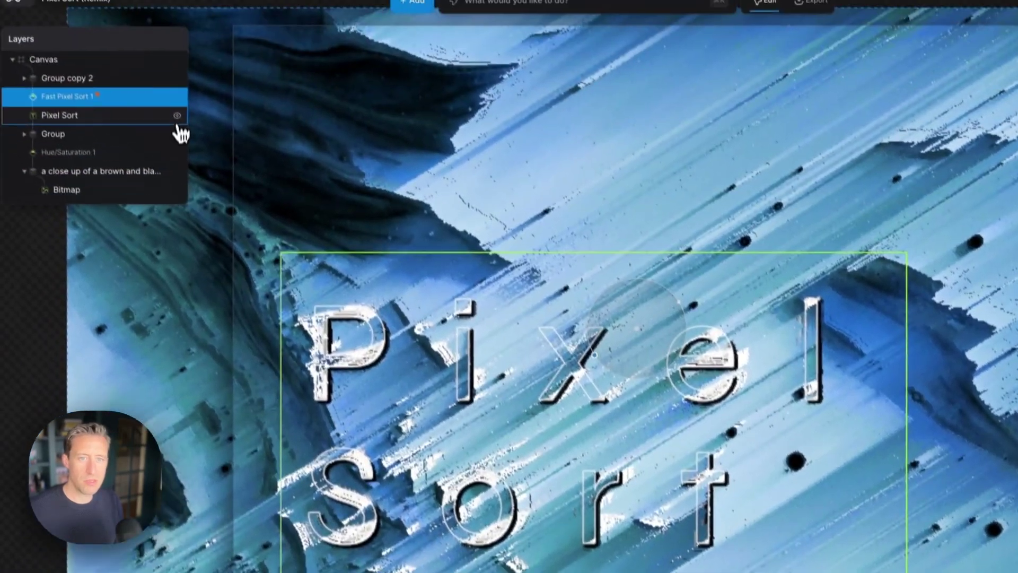
click(177, 97)
click(178, 97)
click(178, 97)
click(178, 97)
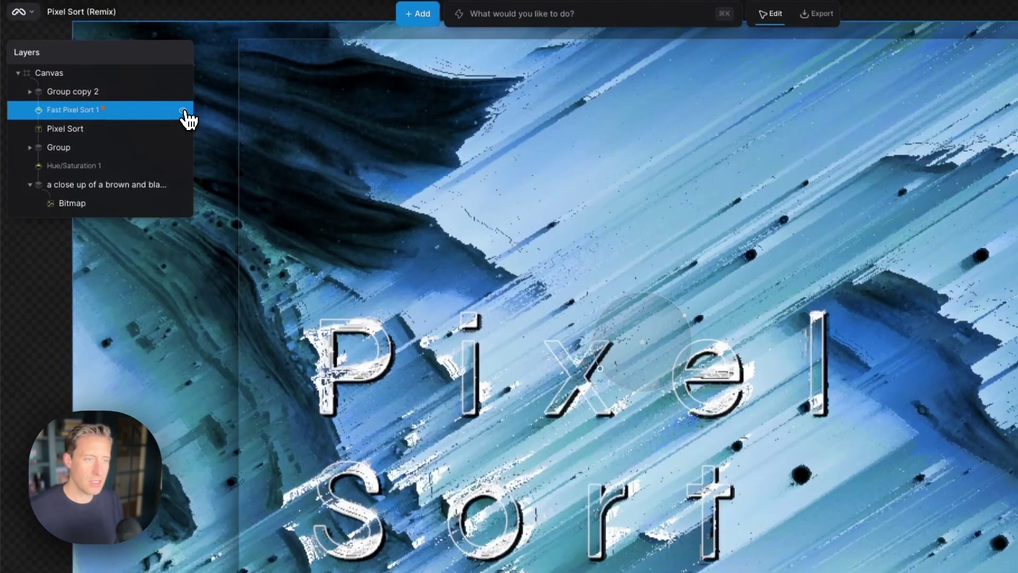
Step: Expand Group copy 2, inspect its text copy and Outline 1 copy 2, then select Fast Pixel Sort 1
click(30, 93)
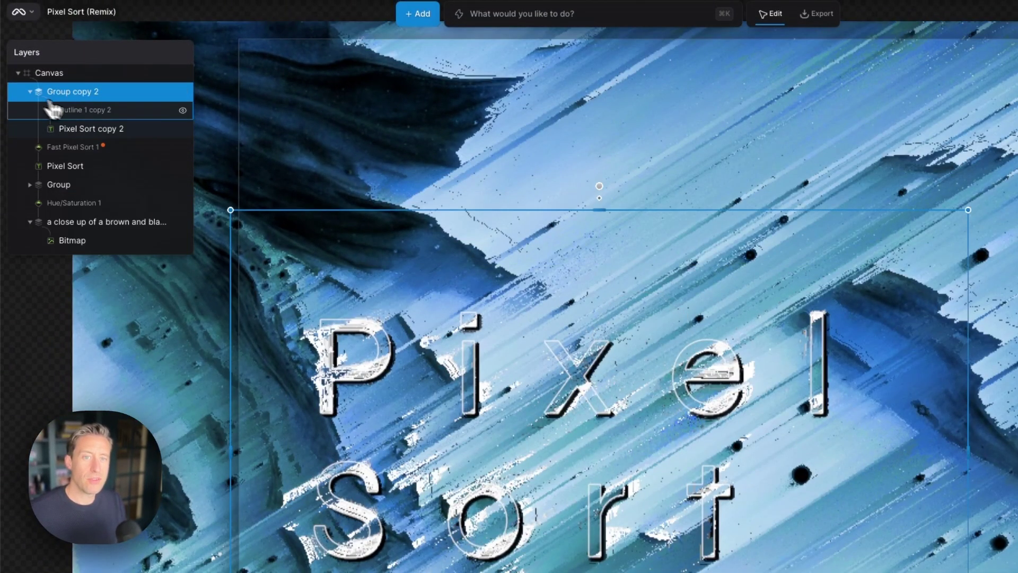
click(96, 132)
click(130, 111)
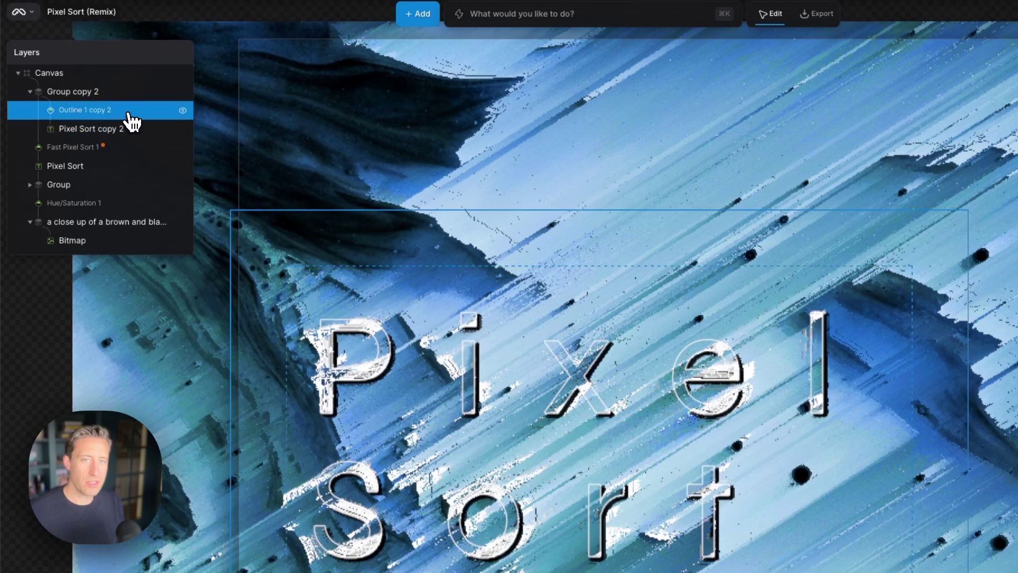
click(182, 129)
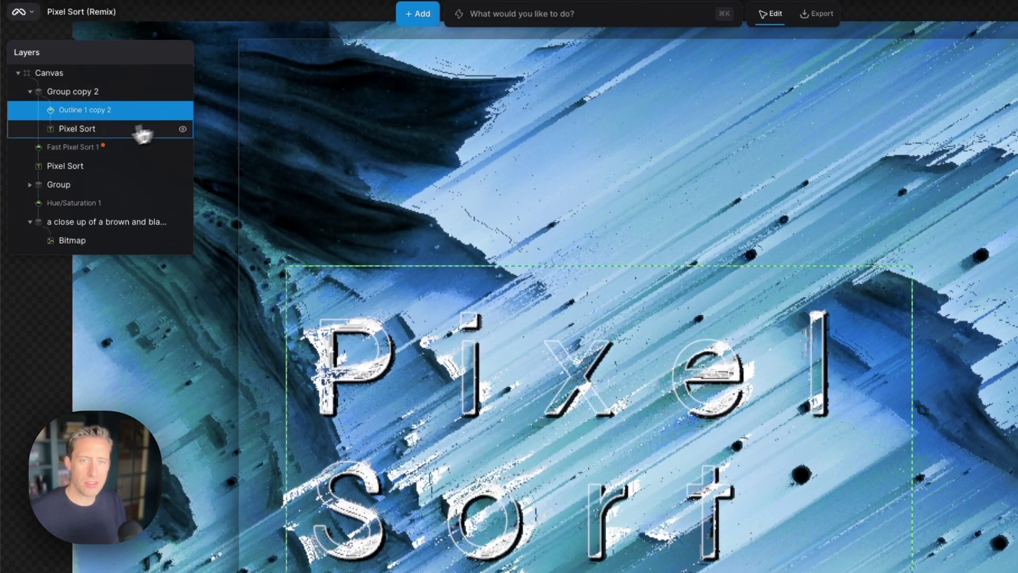
click(79, 154)
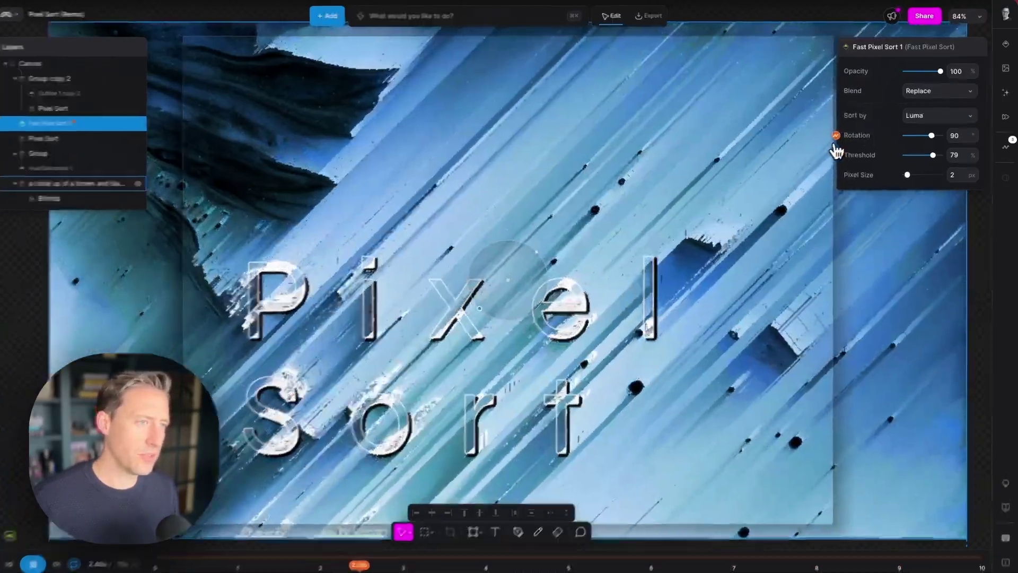
Step: Inspect the motion effects animating Rotation and Threshold, then close the motion effects list
click(836, 137)
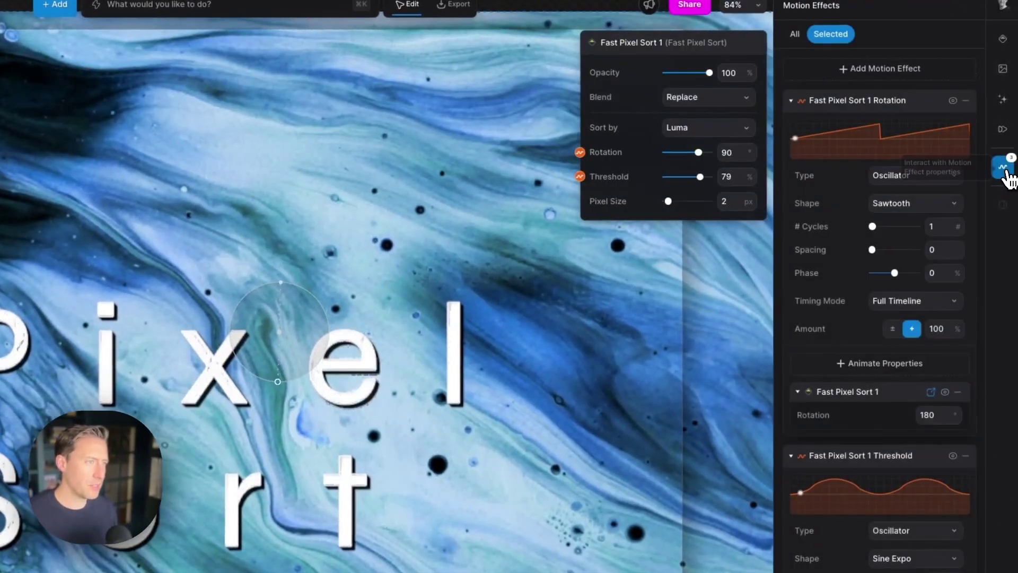
click(1007, 171)
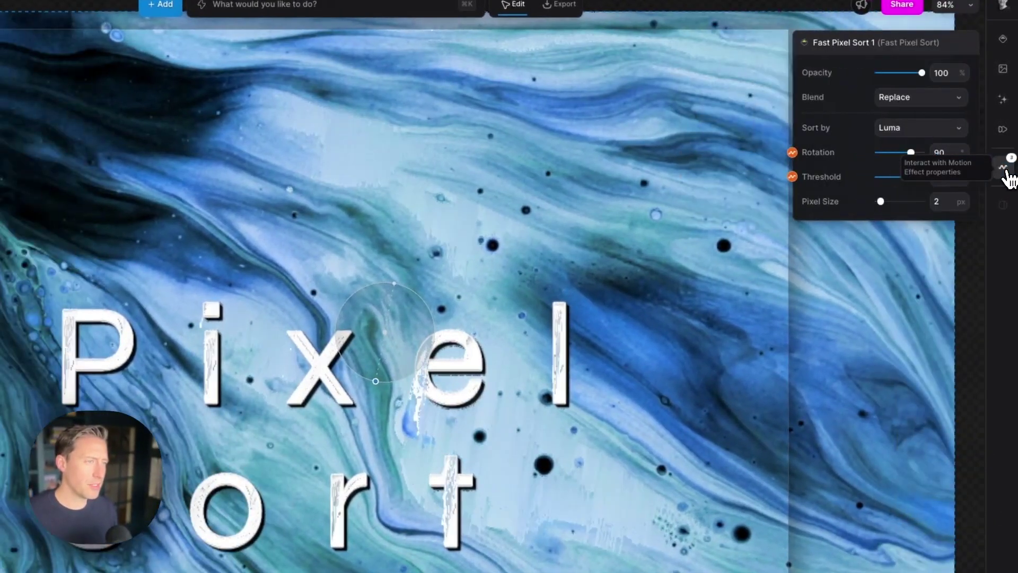
click(1007, 170)
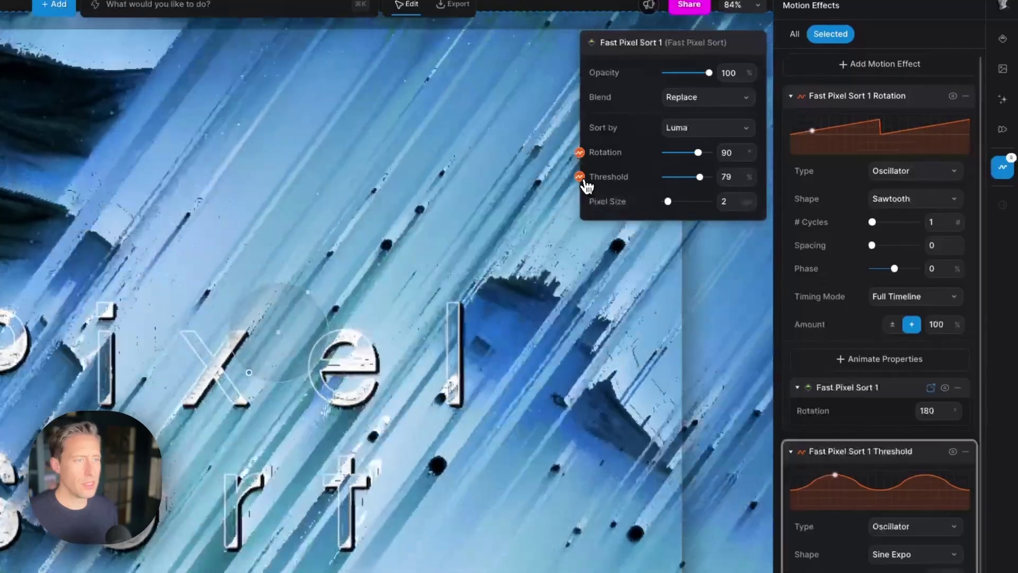
click(584, 181)
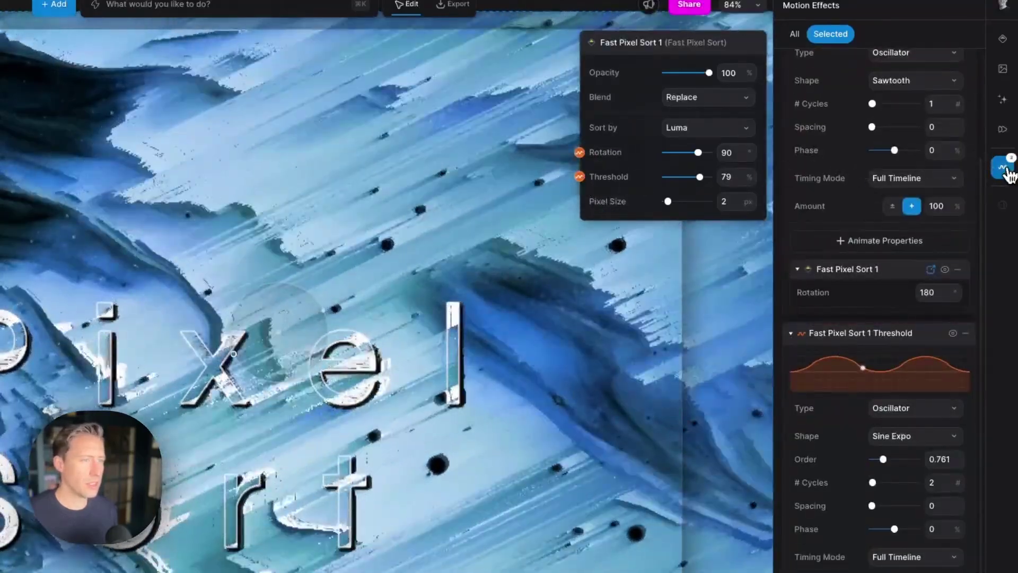
click(1002, 168)
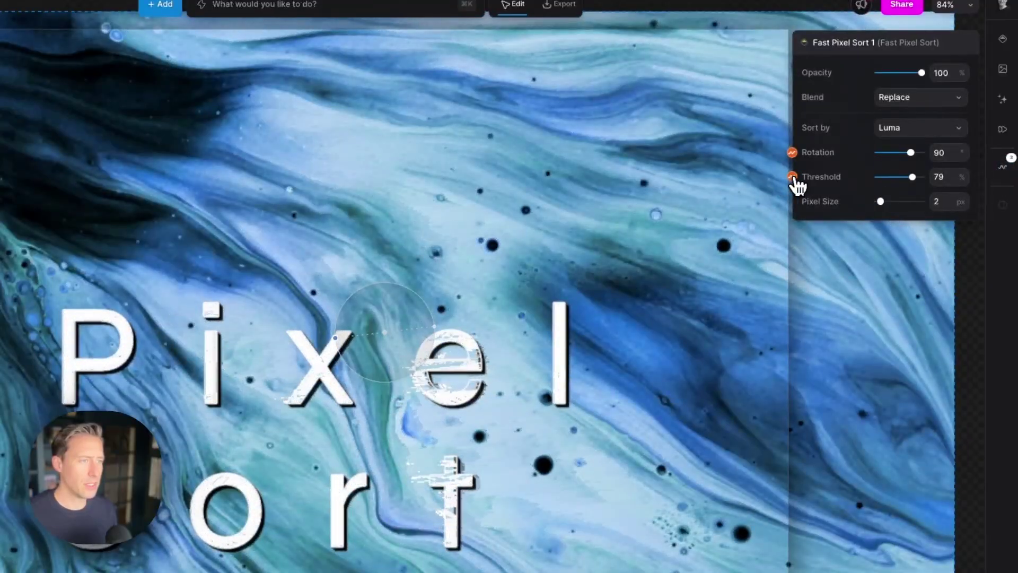
click(793, 177)
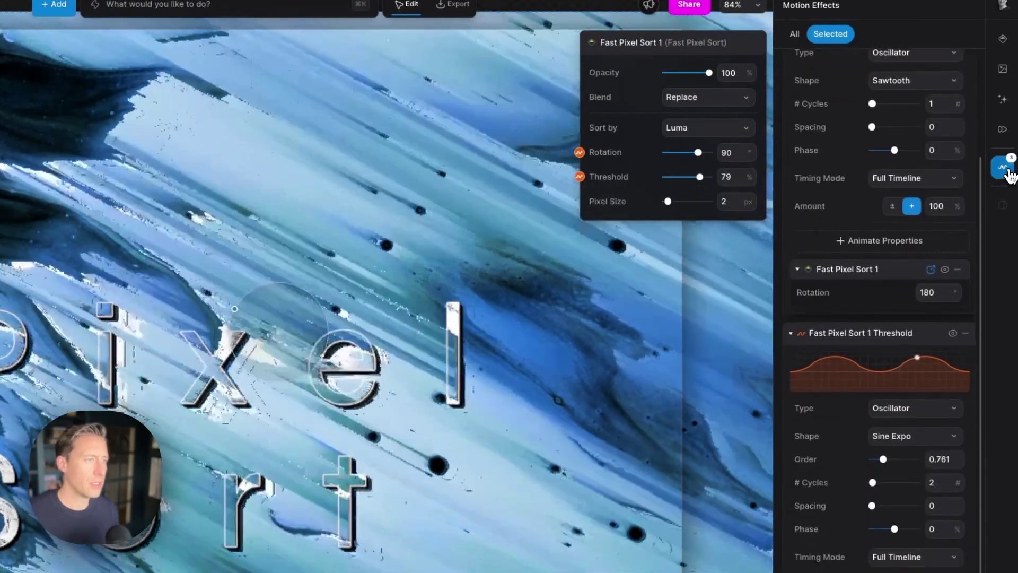
click(1003, 168)
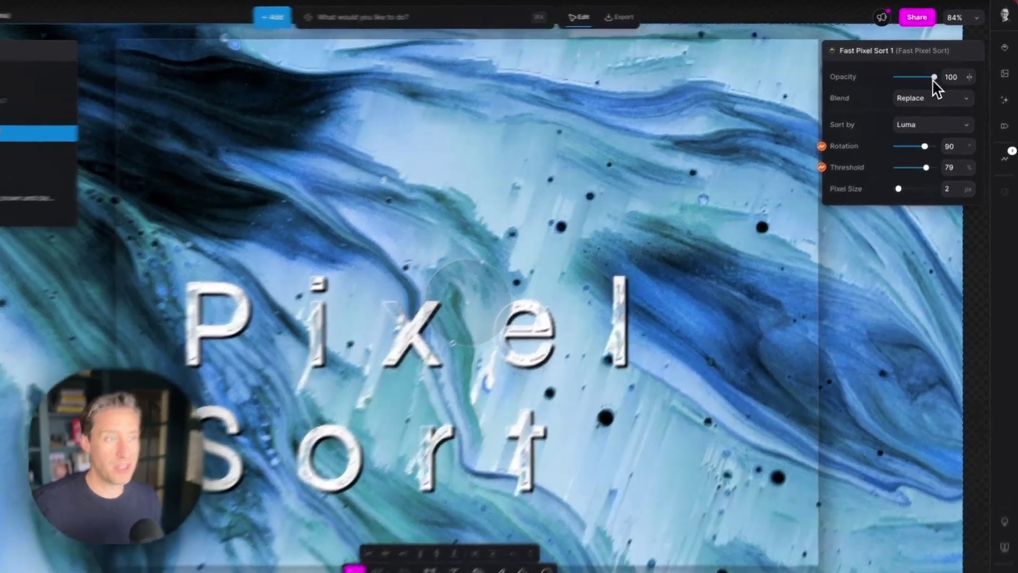
mouse_move(929, 75)
mouse_down()
mouse_move(886, 90)
mouse_move(927, 72)
mouse_up()
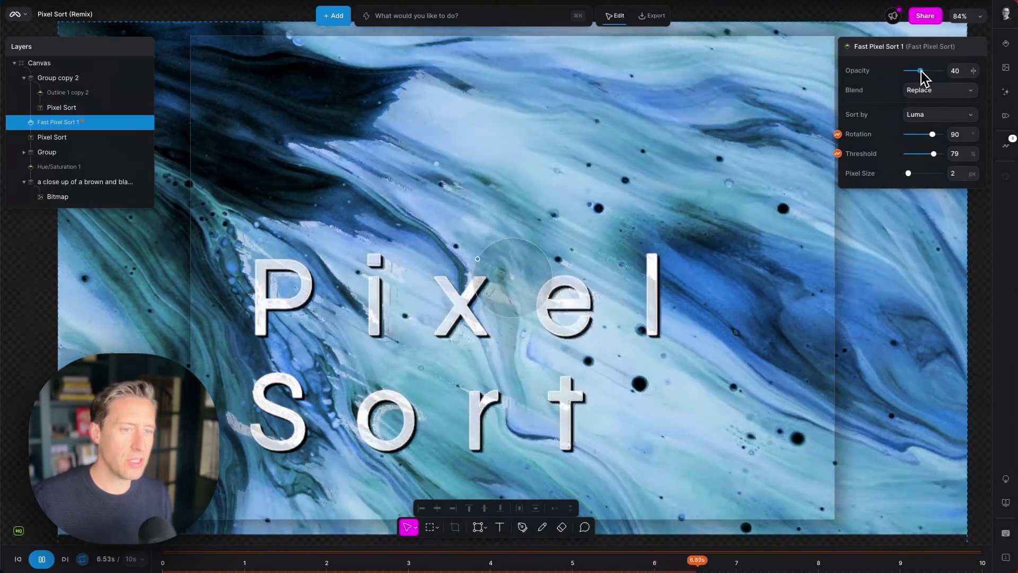
drag(942, 71, 904, 72)
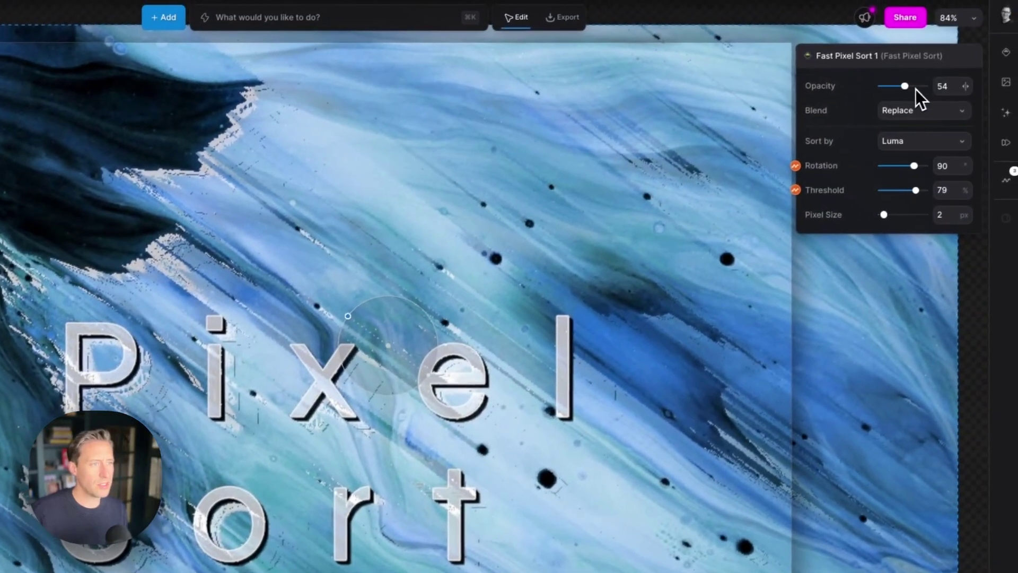
mouse_move(954, 67)
mouse_down()
mouse_move(970, 67)
mouse_move(928, 67)
mouse_move(896, 91)
mouse_move(927, 92)
mouse_up()
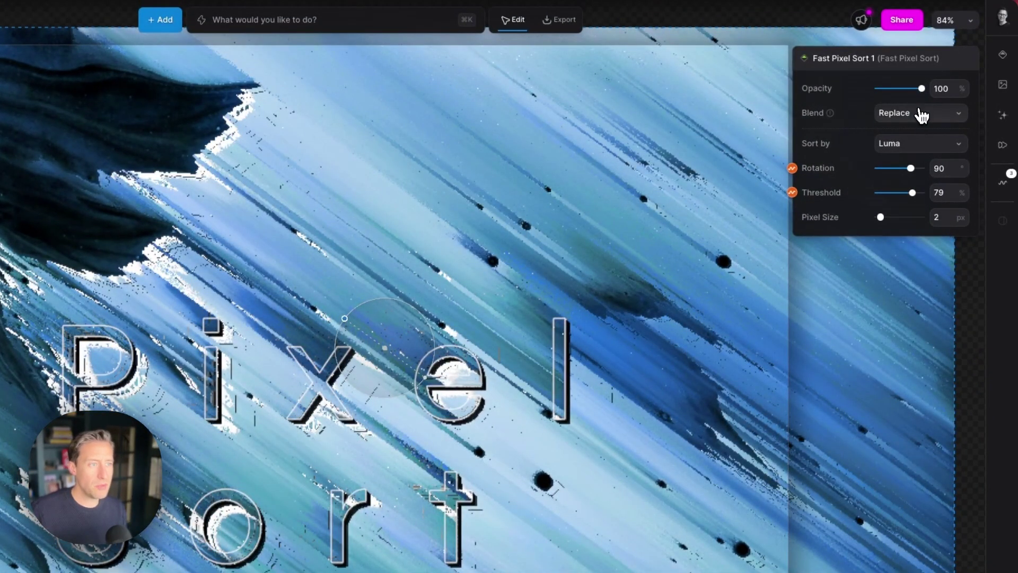
click(922, 114)
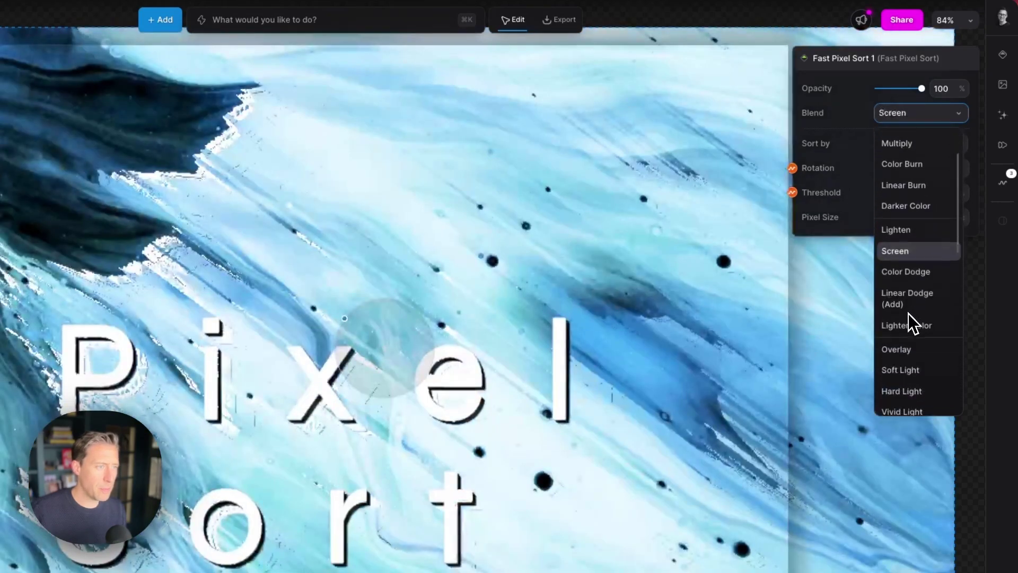
scroll(908, 314, down, 5)
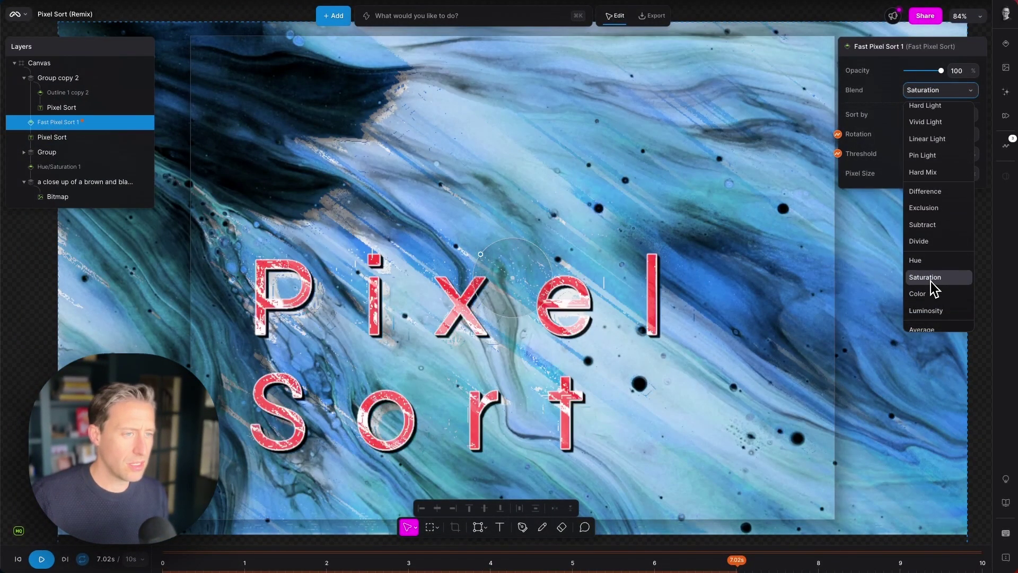
scroll(933, 281, down, 5)
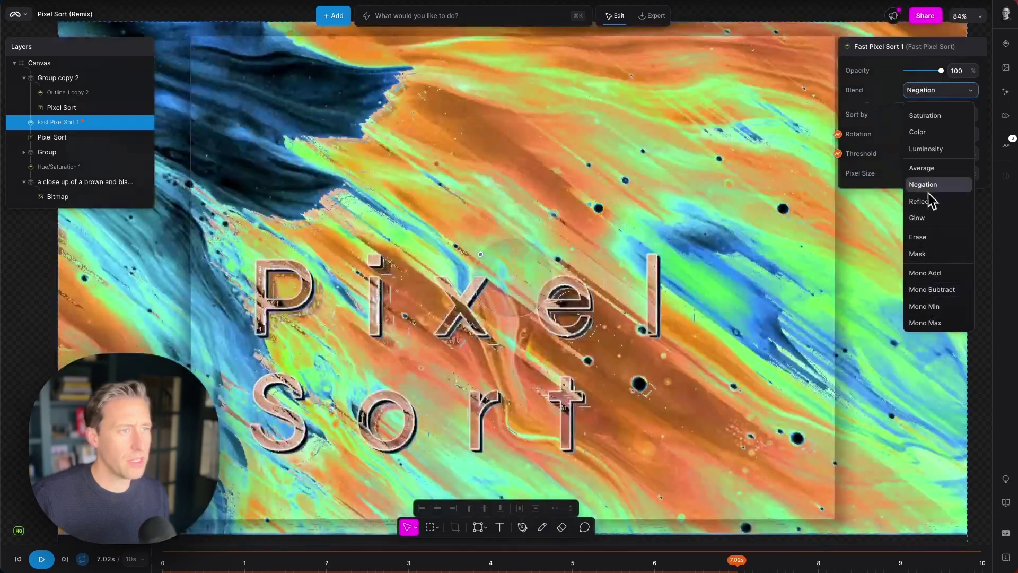
scroll(929, 200, up, 10)
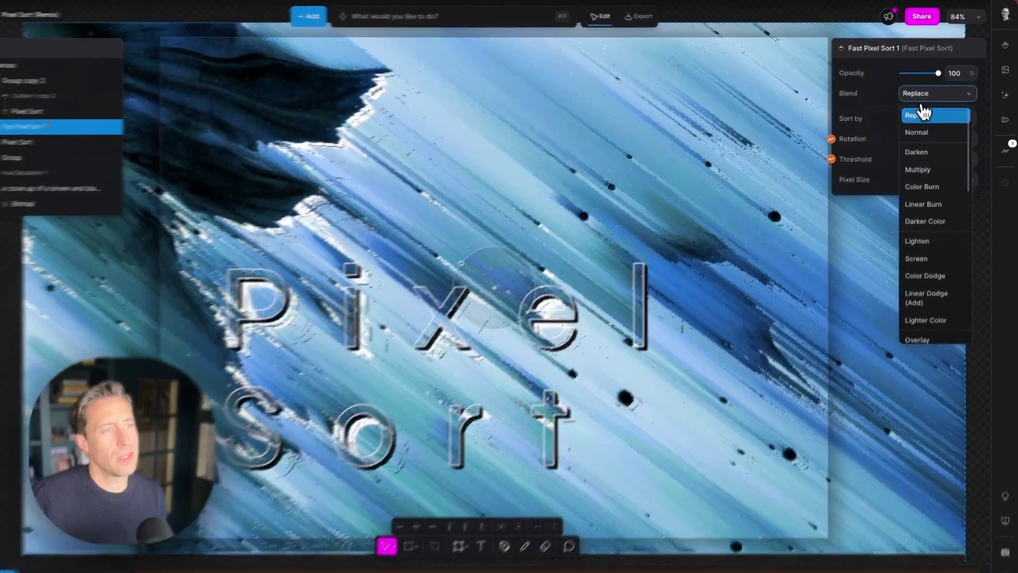
click(921, 115)
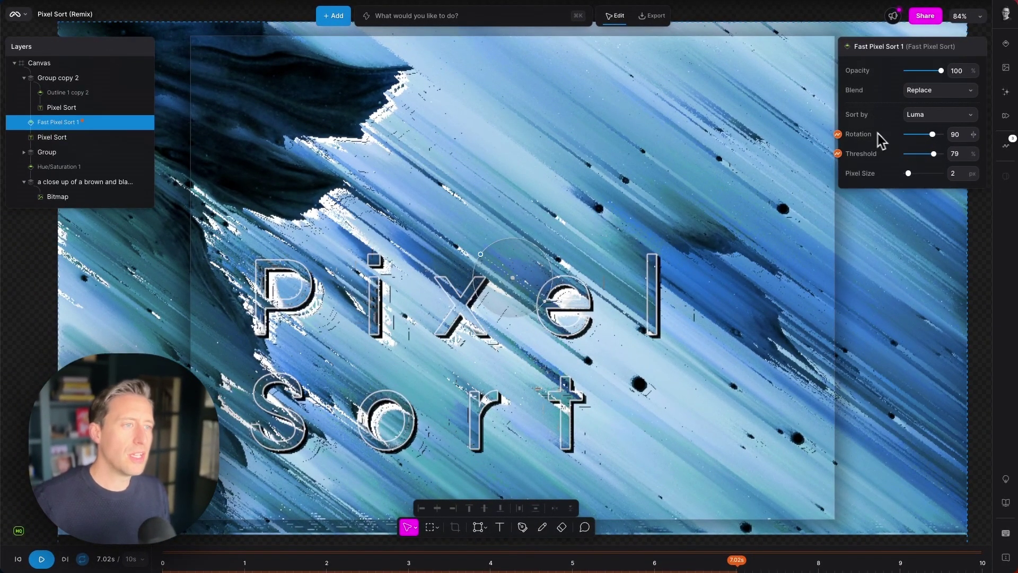
click(921, 116)
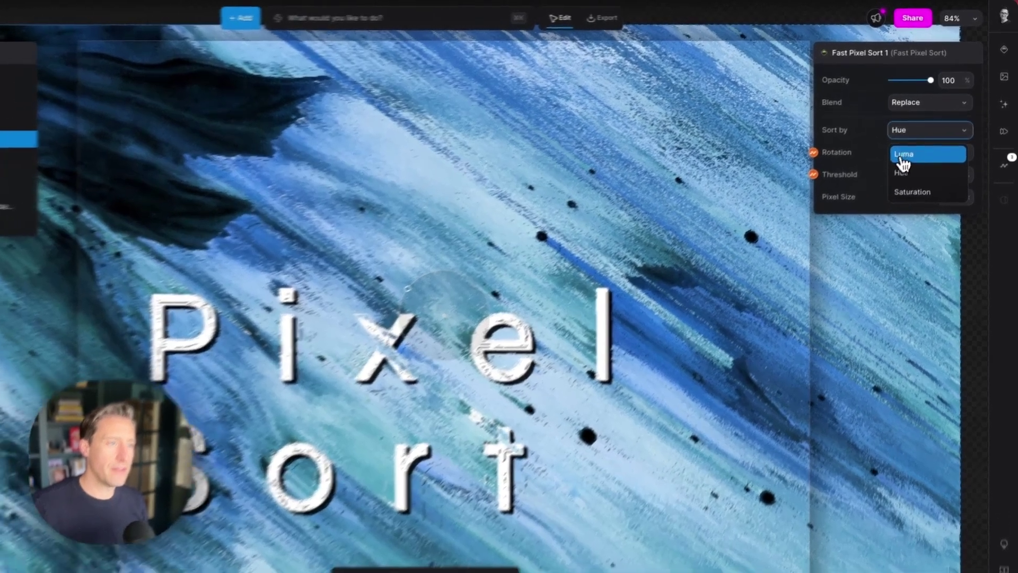
click(939, 135)
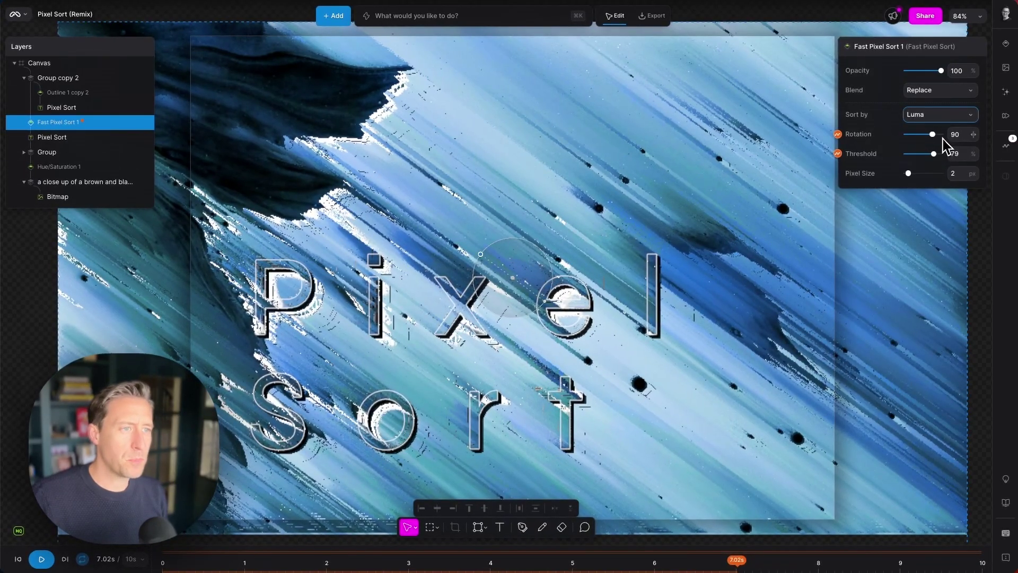
Step: Rotate the pixel sort direction to about -123 using the Rotation slider and on-canvas handle
mouse_move(932, 135)
mouse_down()
mouse_move(904, 140)
mouse_move(928, 138)
mouse_move(917, 146)
mouse_up()
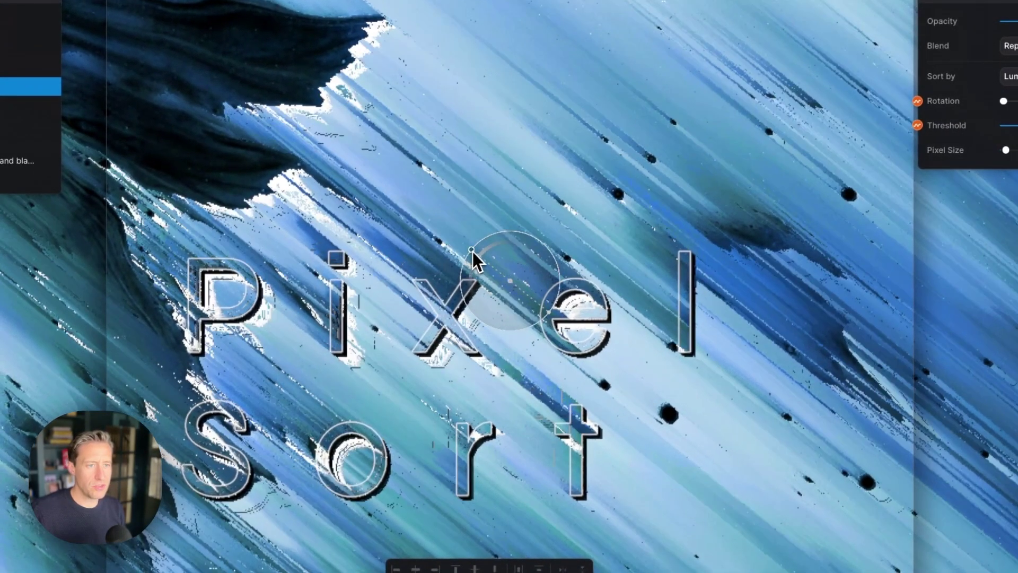
mouse_move(473, 251)
mouse_down()
mouse_move(529, 241)
mouse_move(547, 253)
mouse_move(512, 236)
mouse_move(479, 252)
mouse_move(468, 292)
mouse_move(480, 254)
mouse_move(509, 239)
mouse_move(546, 266)
mouse_move(505, 254)
mouse_move(491, 269)
mouse_move(502, 249)
mouse_move(522, 247)
mouse_move(543, 260)
mouse_move(552, 283)
mouse_move(544, 300)
mouse_move(518, 318)
mouse_move(487, 310)
mouse_move(472, 279)
mouse_move(487, 248)
mouse_move(525, 249)
mouse_move(542, 287)
mouse_move(512, 318)
mouse_move(472, 278)
mouse_move(486, 257)
mouse_up()
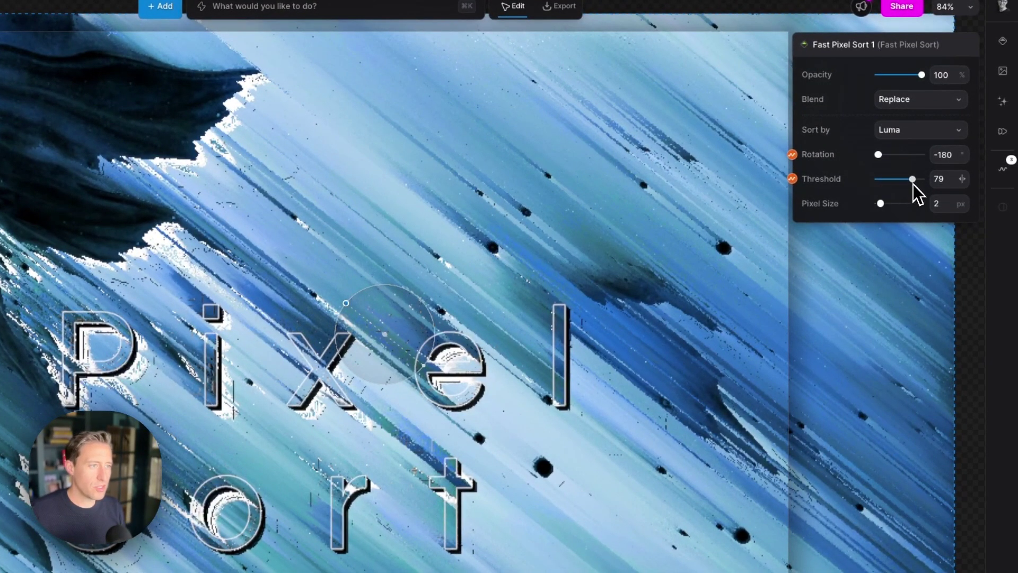
Step: Try lower Threshold values at playback time 1.85s, fine-tuning to about 63
mouse_move(913, 183)
mouse_down()
mouse_move(901, 186)
mouse_move(925, 174)
mouse_up()
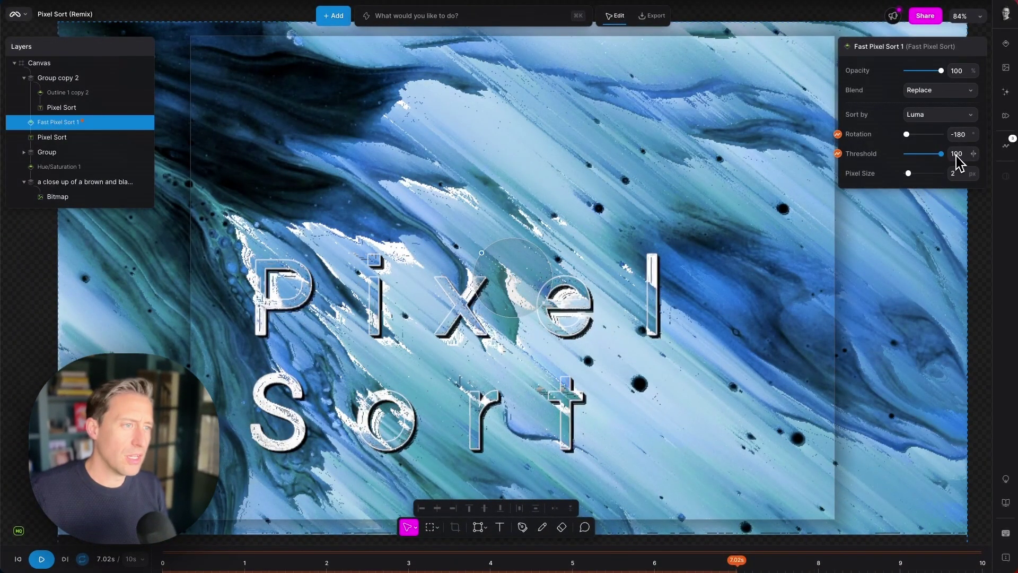
drag(960, 159, 918, 159)
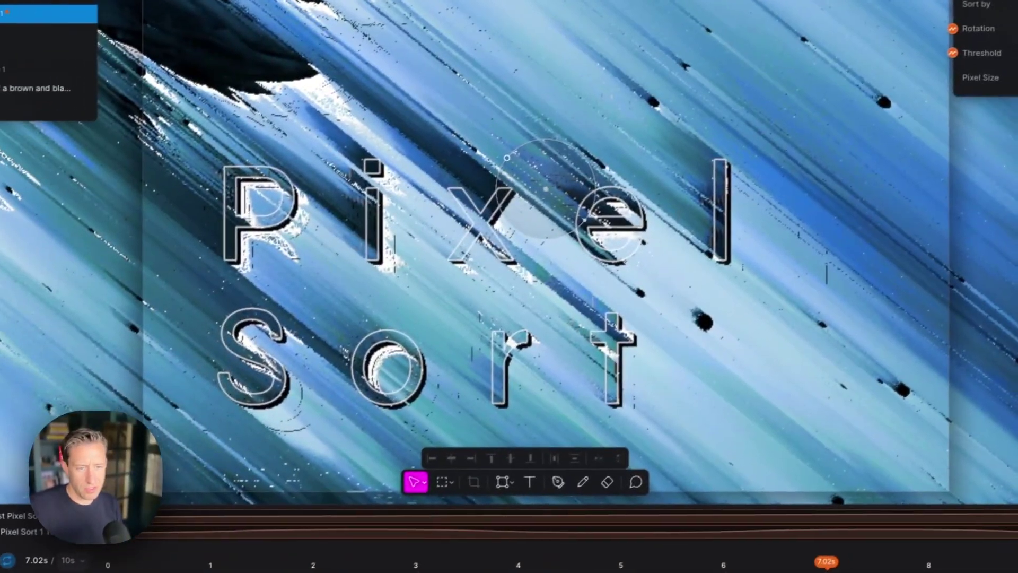
click(311, 569)
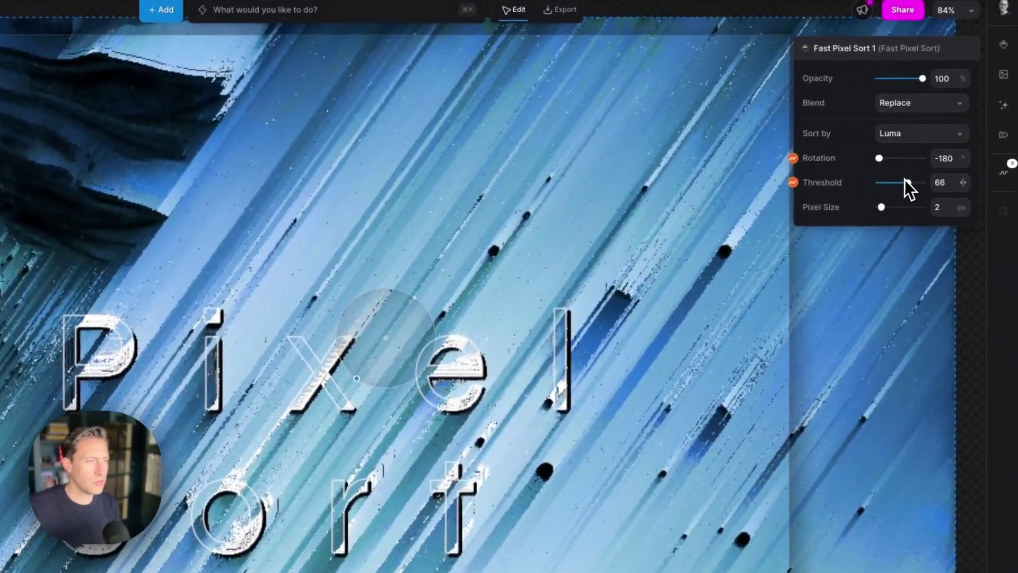
drag(908, 188, 890, 187)
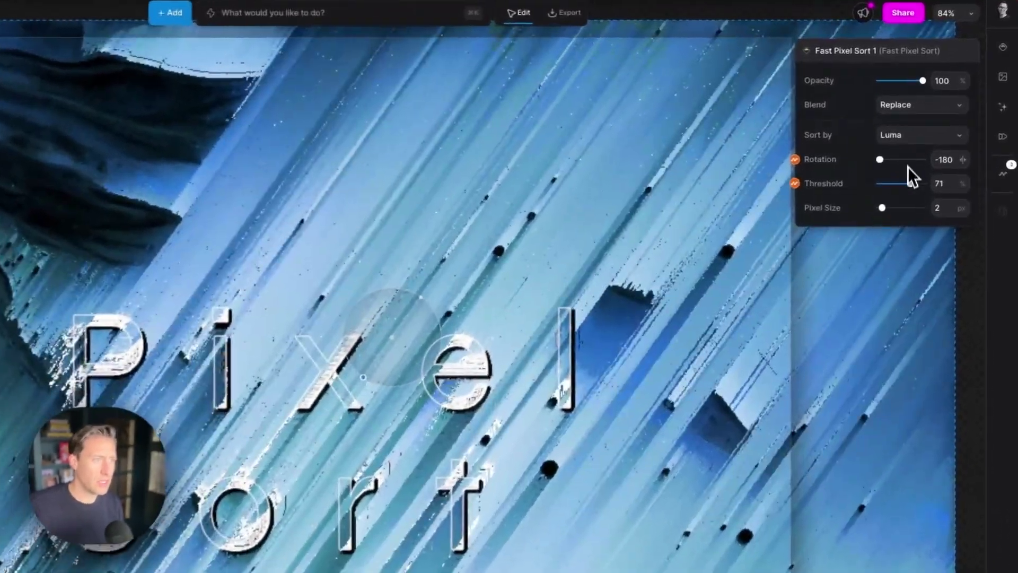
Step: Try Hue as the sort criterion, then return to Luma with Threshold 65
click(931, 114)
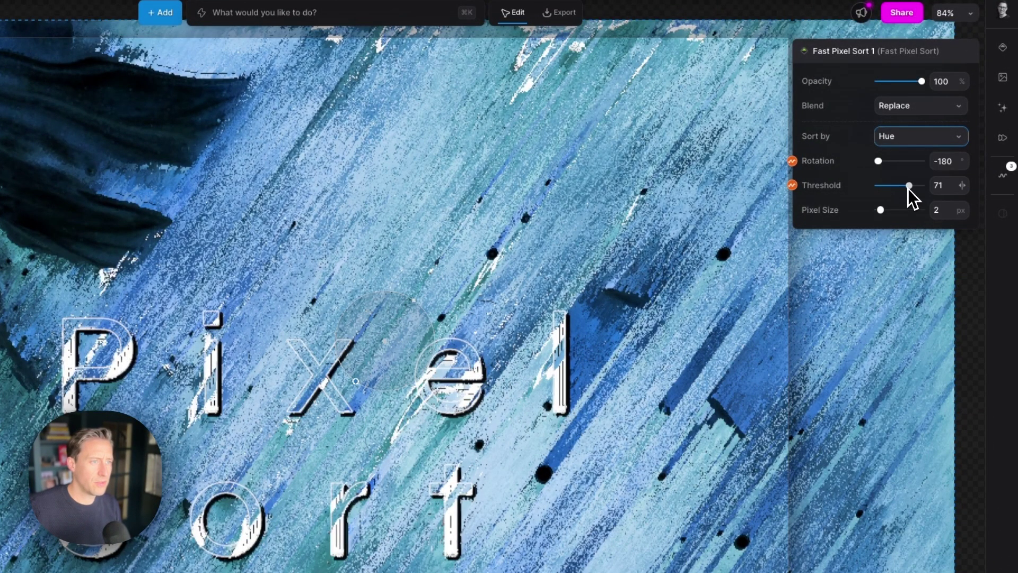
mouse_move(908, 187)
mouse_down()
mouse_move(895, 186)
mouse_move(919, 186)
mouse_up()
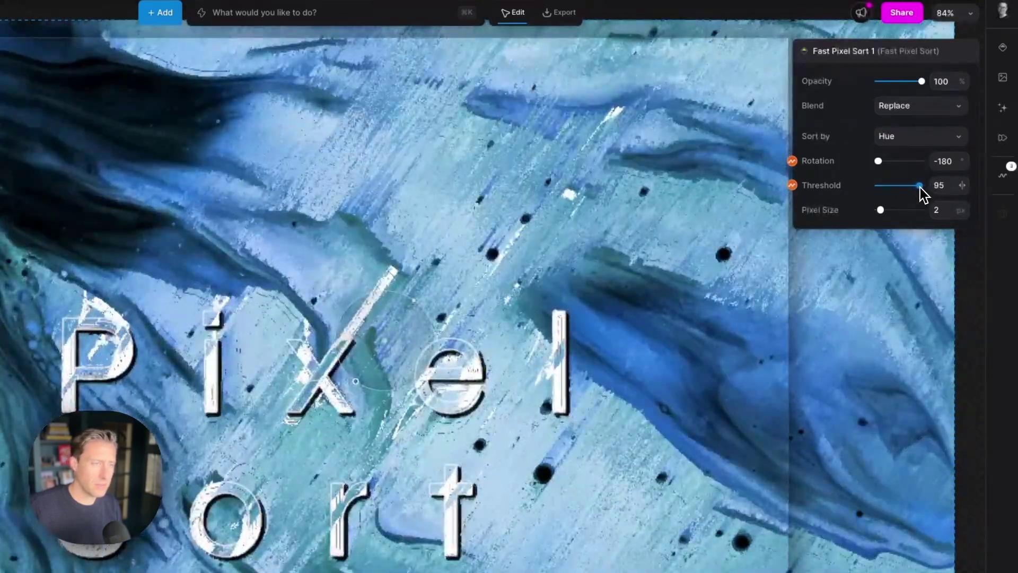
click(902, 162)
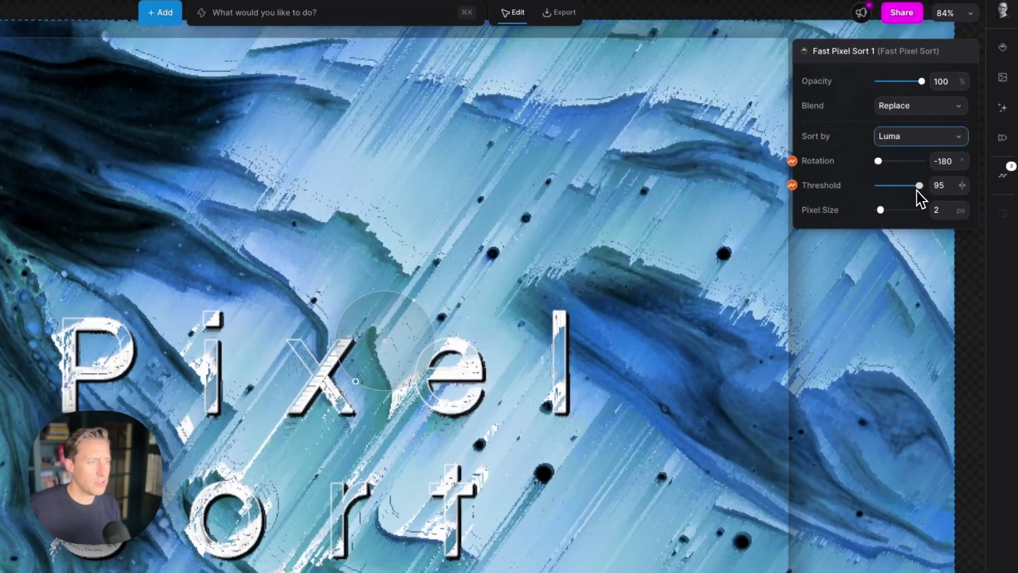
drag(918, 187, 913, 187)
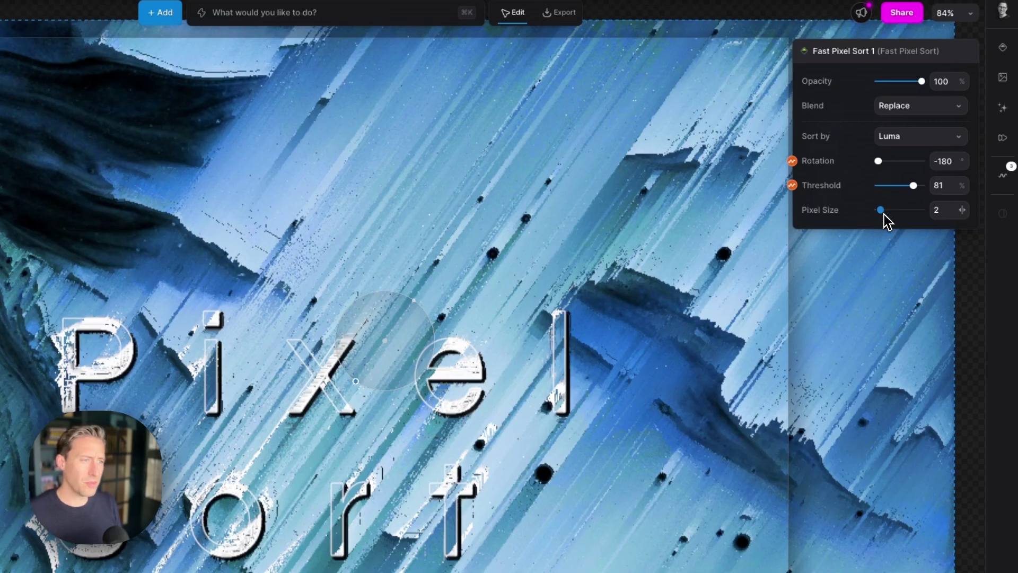
Step: Increase Pixel Size to 3 for coarser streaks, keeping Threshold at 81
drag(883, 214, 894, 213)
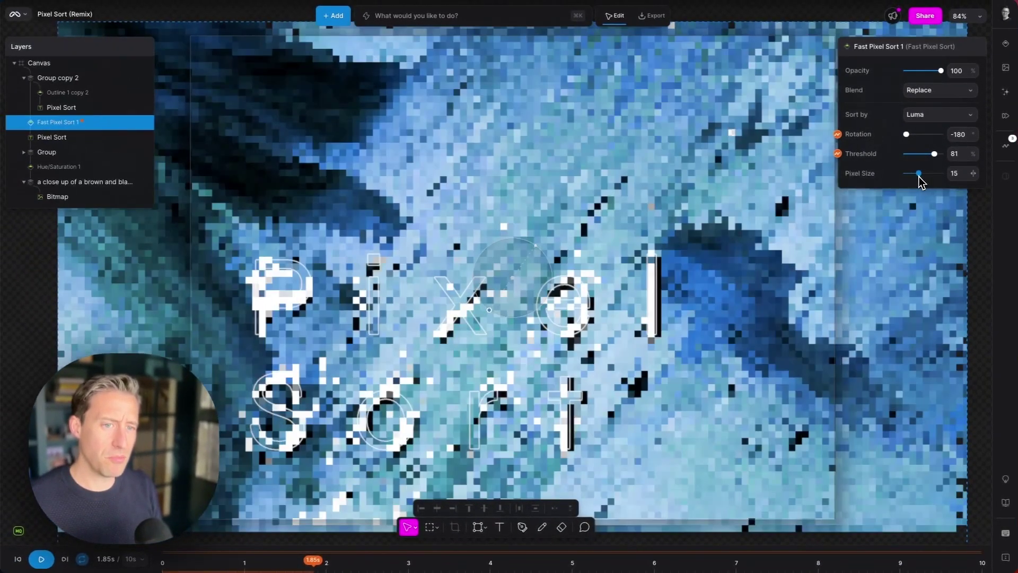
mouse_move(919, 177)
mouse_down()
mouse_move(910, 179)
mouse_move(945, 179)
mouse_move(907, 177)
mouse_up()
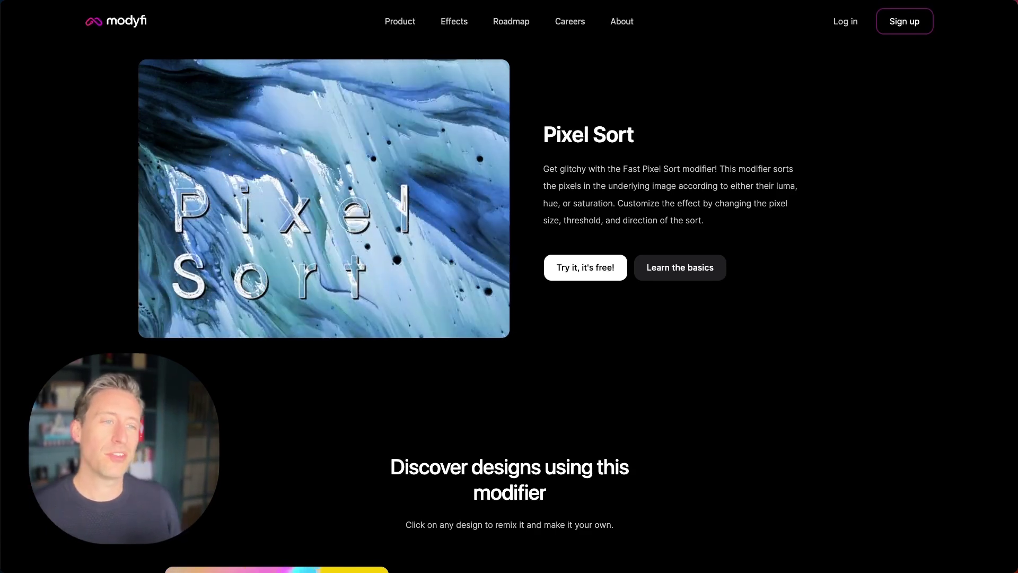
Step: Scroll to the Pixel Sort page's Discover designs and open the All the Damn Time example
scroll(768, 279, down, 8)
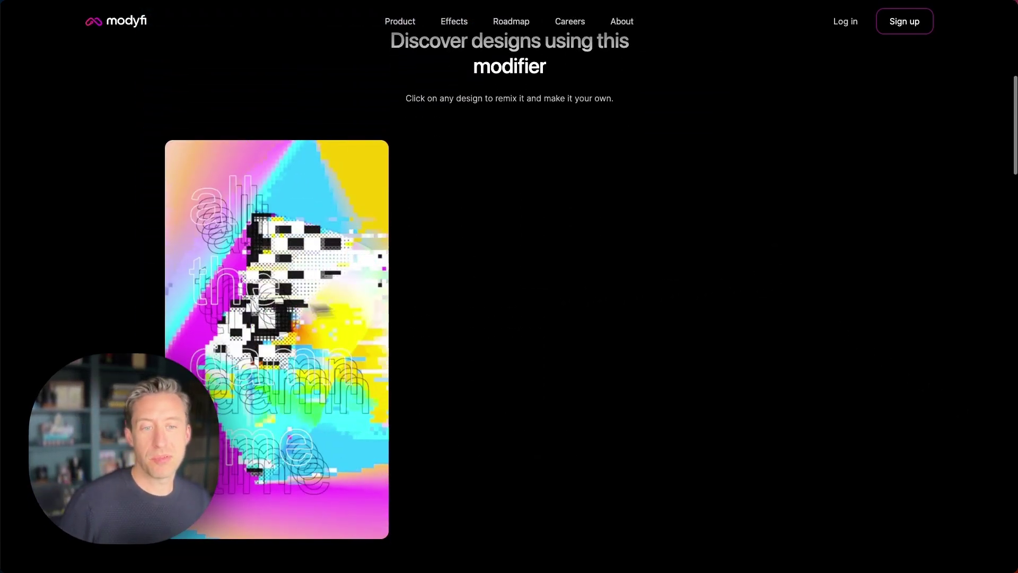
scroll(303, 392, down, 1)
mouse_move(302, 392)
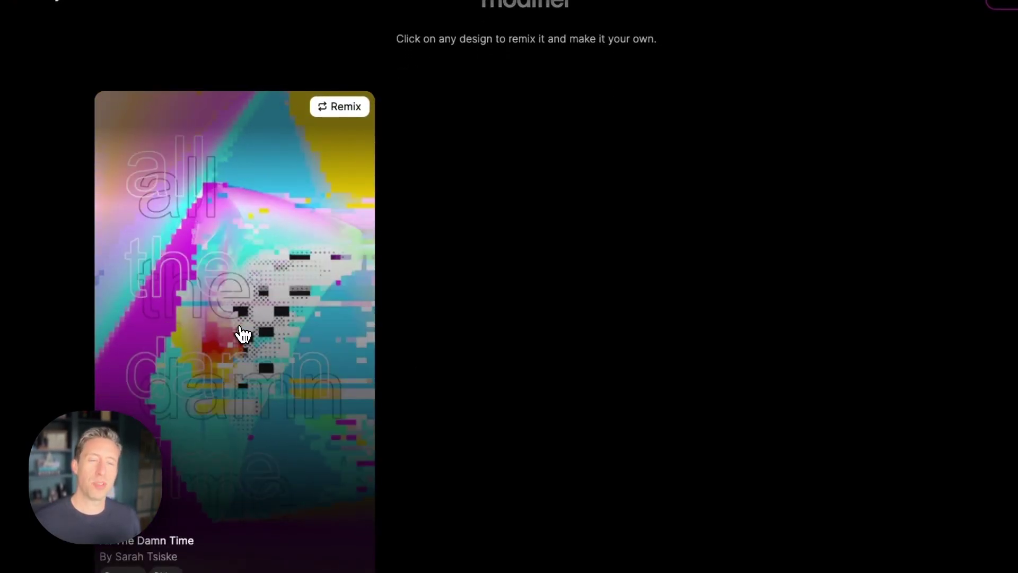
click(242, 337)
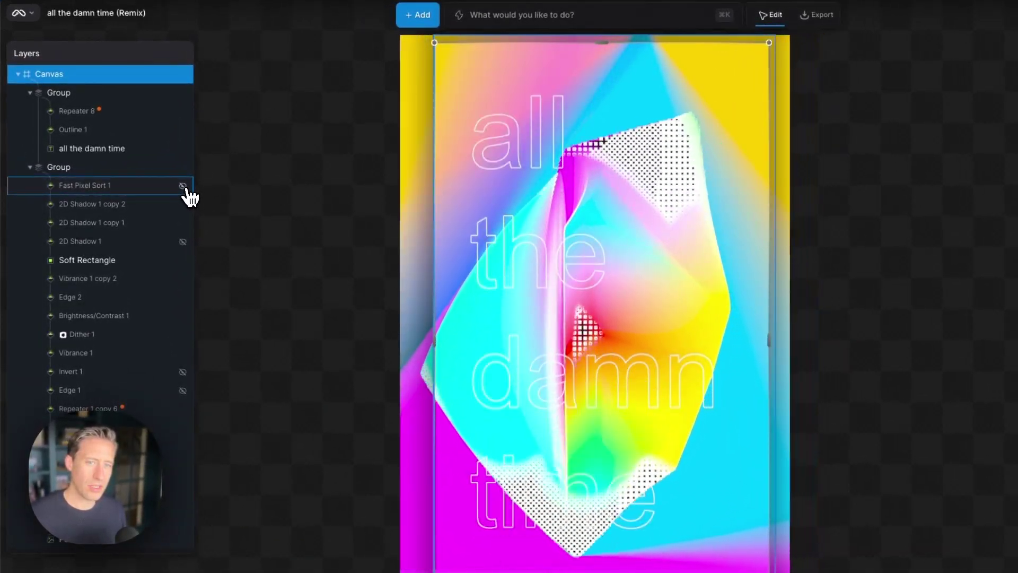
Step: Turn Fast Pixel Sort 1 back on to glitch the All the Damn Time gradients
click(183, 187)
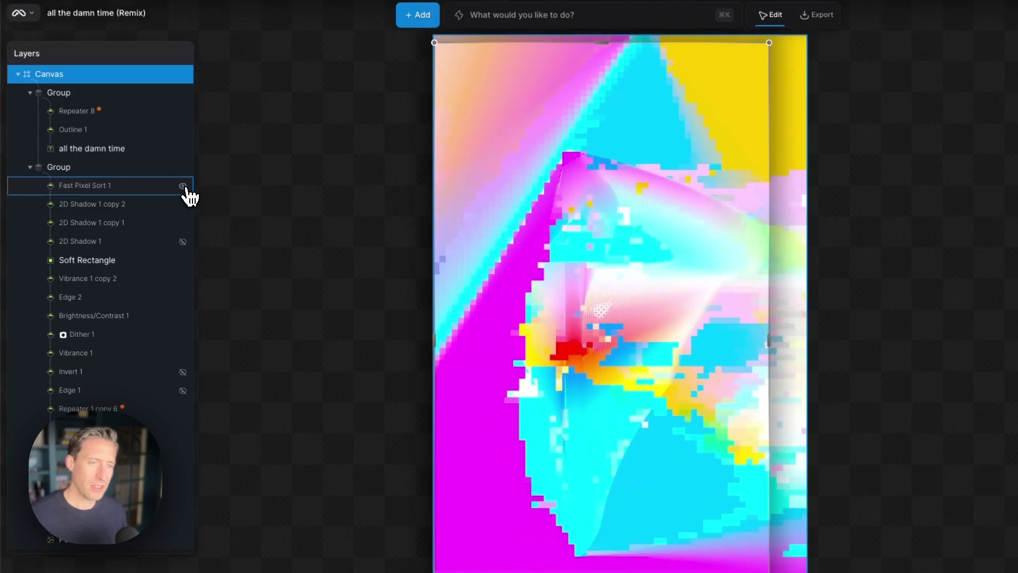